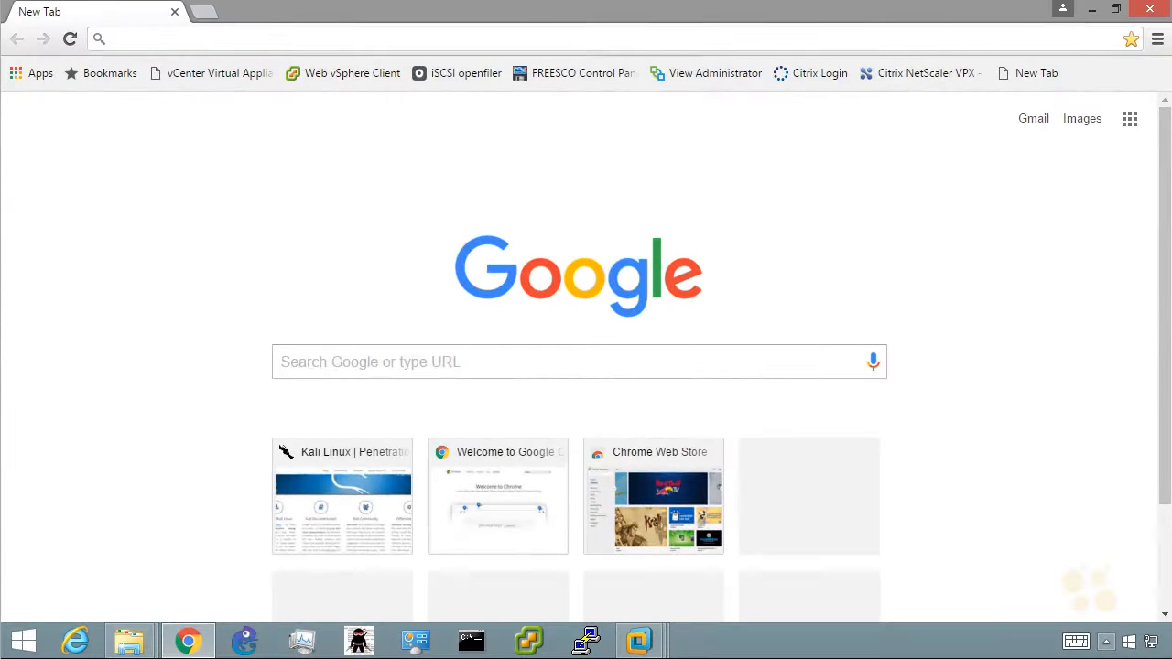
Search Google for "metasploitable 2 site:sourceforge.net"
{"action": "left_click", "coordinate": [570, 362]}
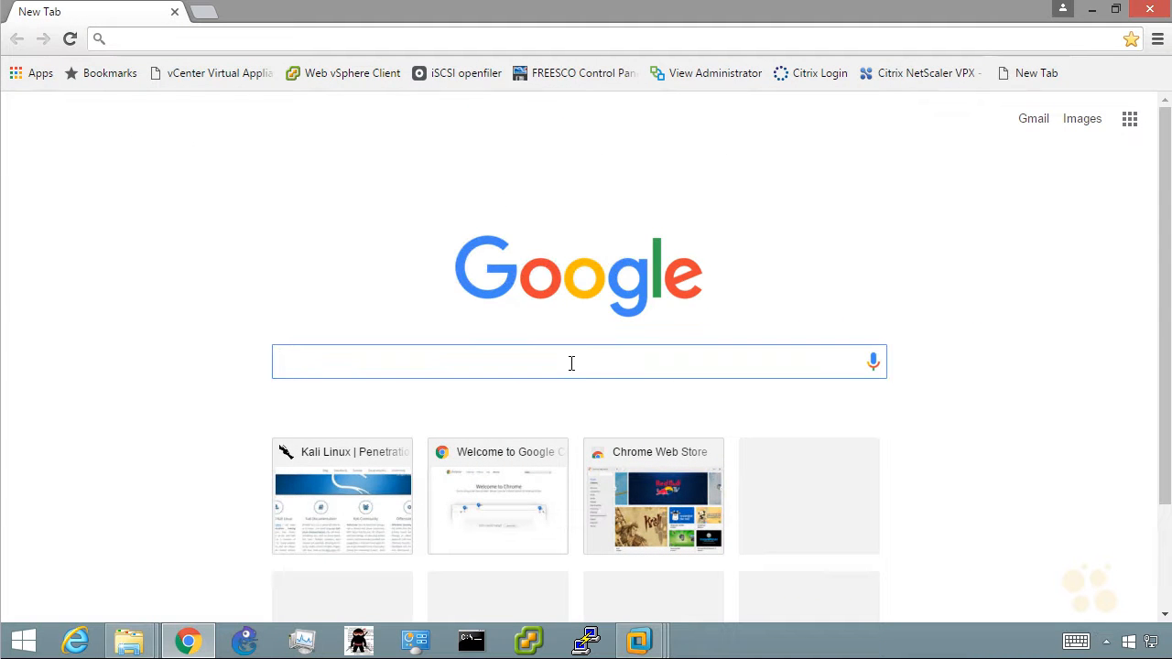
{"action": "type", "text": "me"}
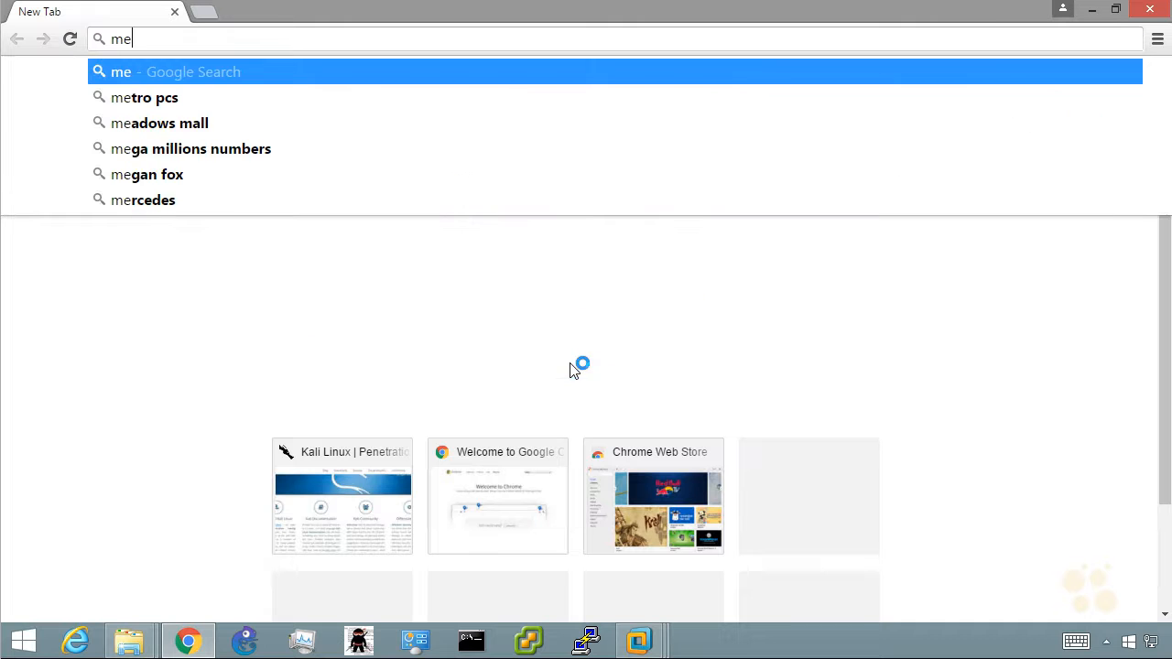
{"action": "type", "text": "tasploitable 2"}
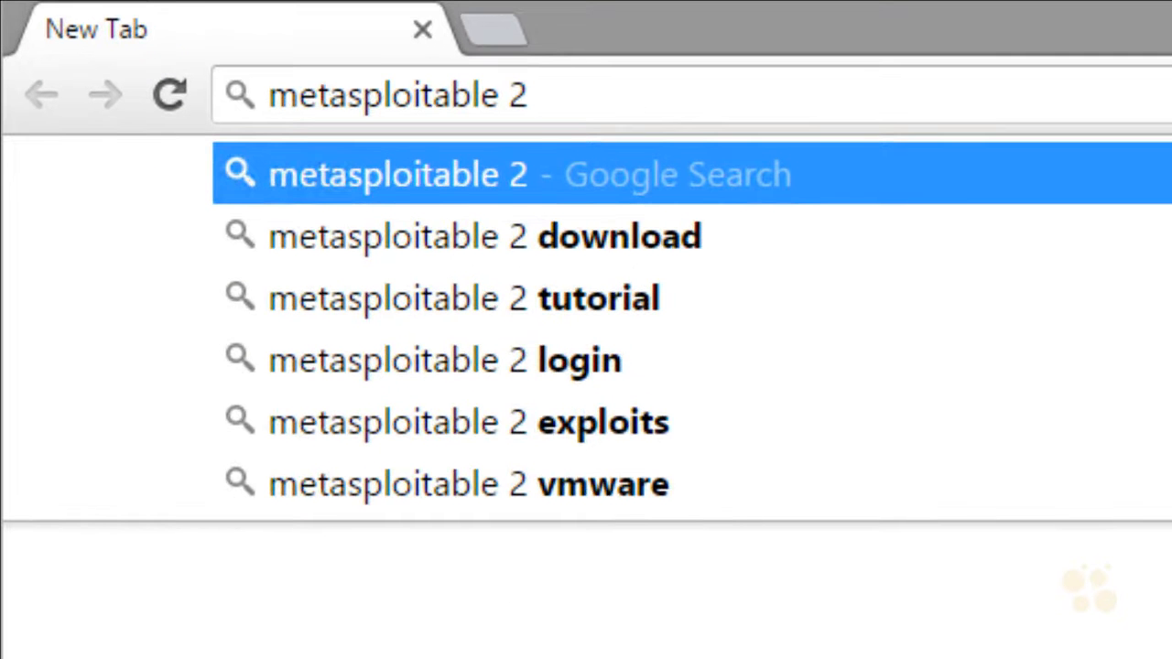
{"action": "type", "text": " s"}
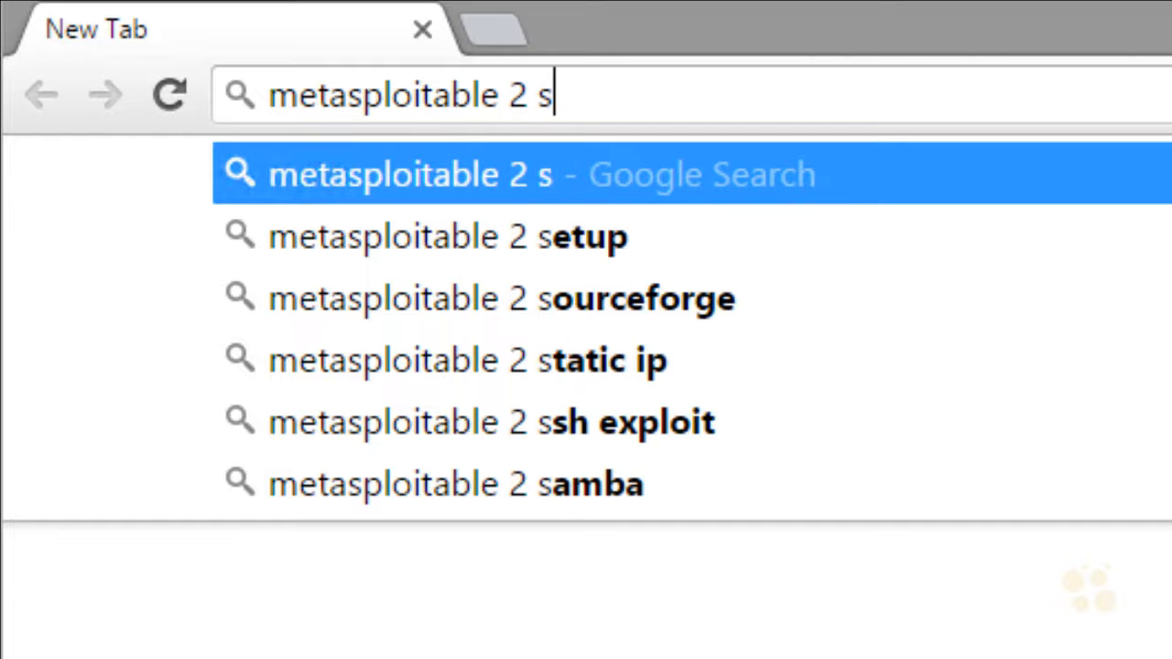
{"action": "type", "text": "ite:sour"}
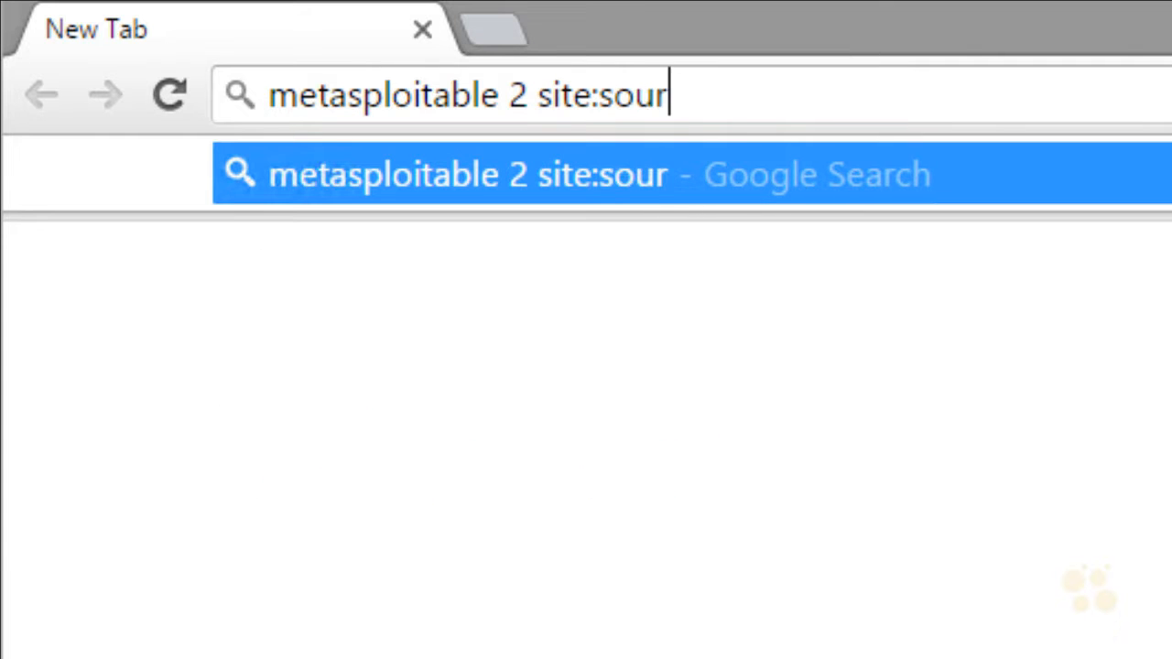
{"action": "type", "text": "ceforg"}
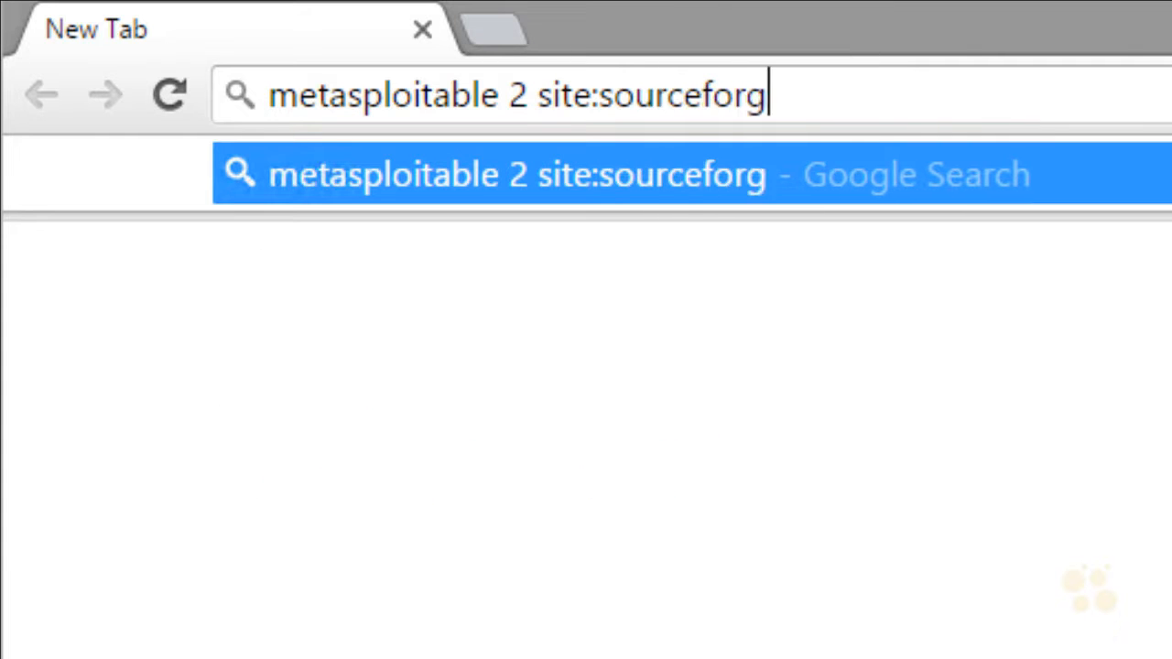
{"action": "type", "text": "e.net"}
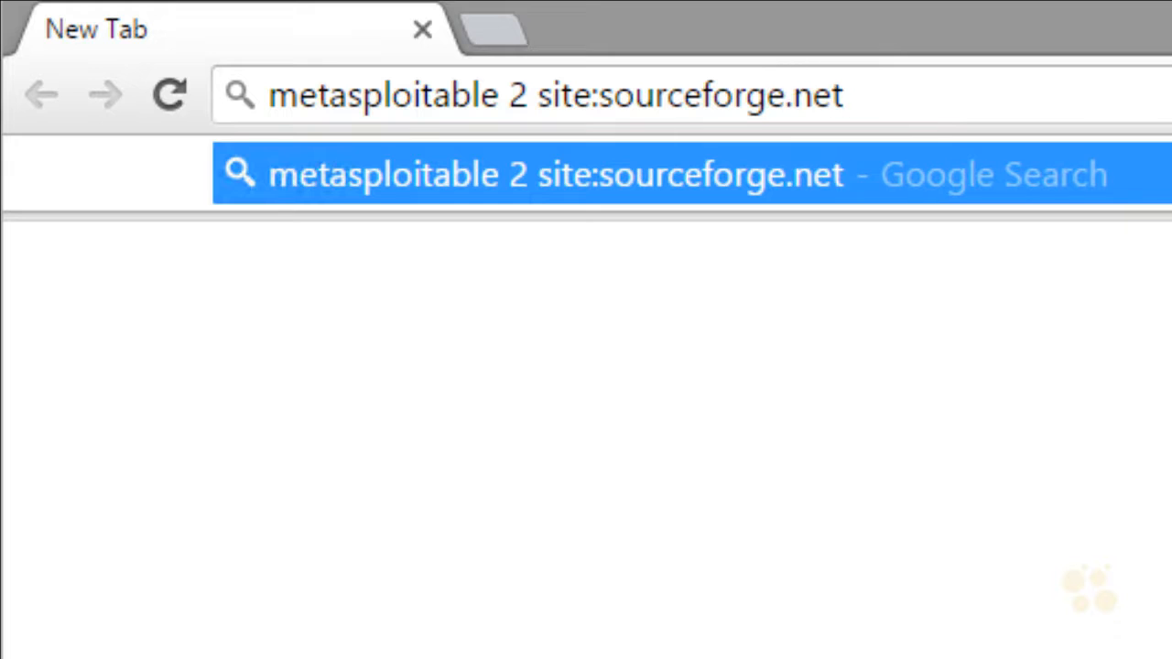
{"action": "key", "text": "Return"}
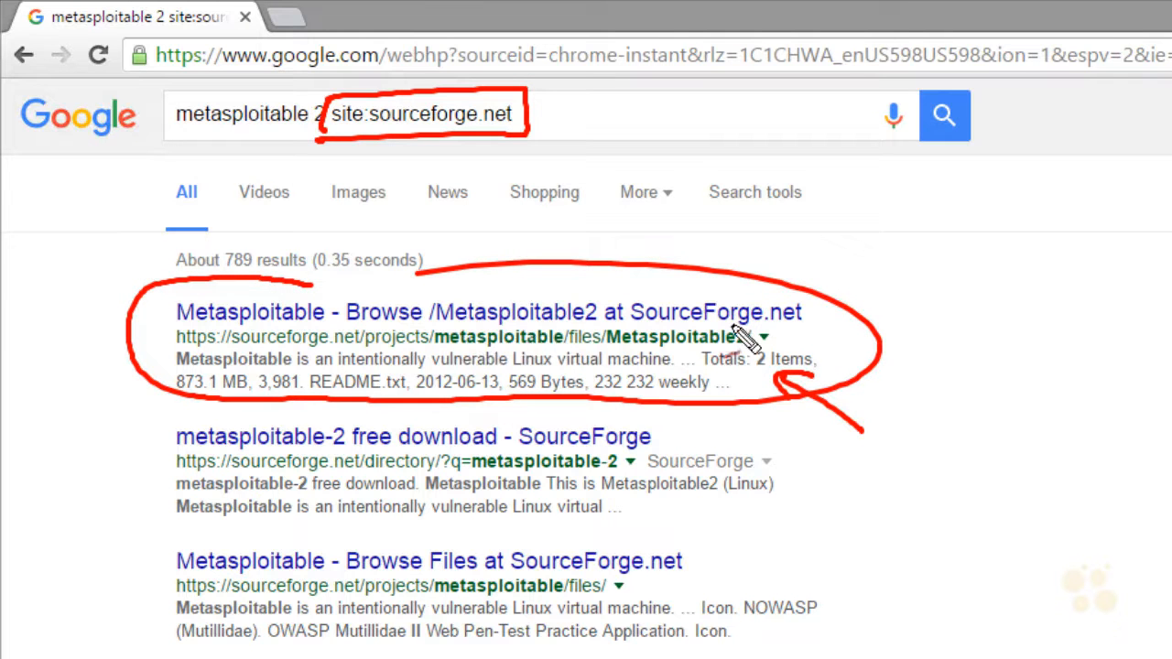
Open the "Metasploitable - Browse /Metasploitable2" result on SourceForge and download metasploitable-linux-2.0.0.zip
{"action": "mouse_move", "coordinate": [754, 251]}
{"action": "left_mouse_down"}
{"action": "mouse_move", "coordinate": [718, 287]}
{"action": "mouse_move", "coordinate": [738, 281]}
{"action": "left_mouse_up"}
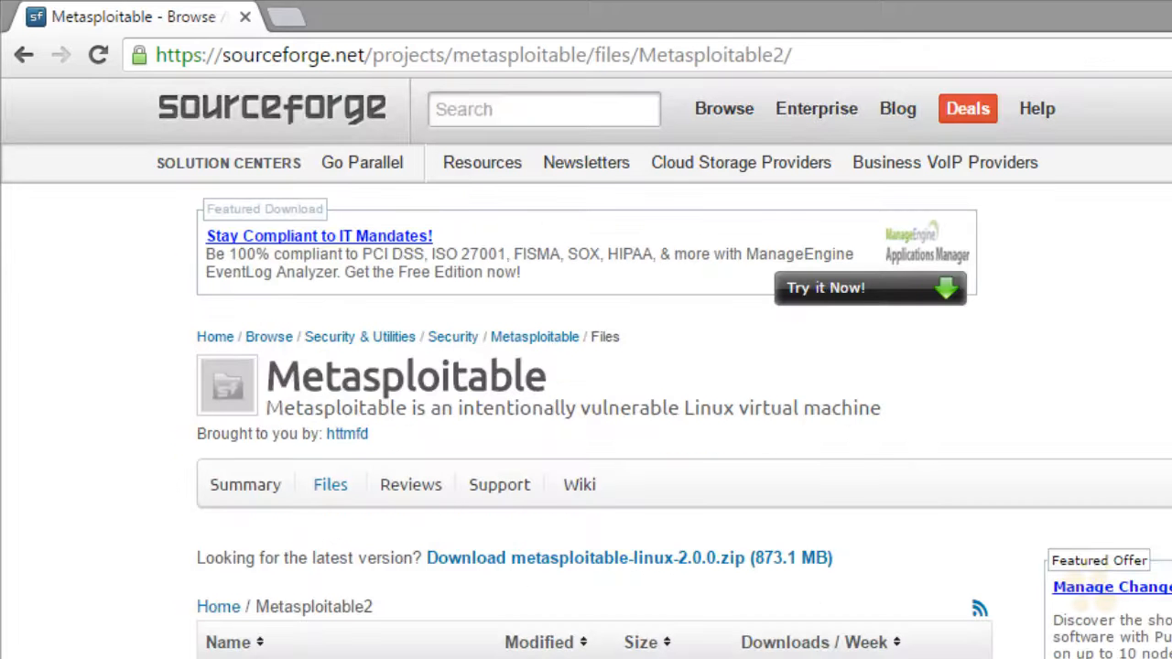
{"action": "mouse_move", "coordinate": [145, 70]}
{"action": "left_mouse_down"}
{"action": "mouse_move", "coordinate": [223, 57]}
{"action": "mouse_move", "coordinate": [348, 71]}
{"action": "left_mouse_up"}
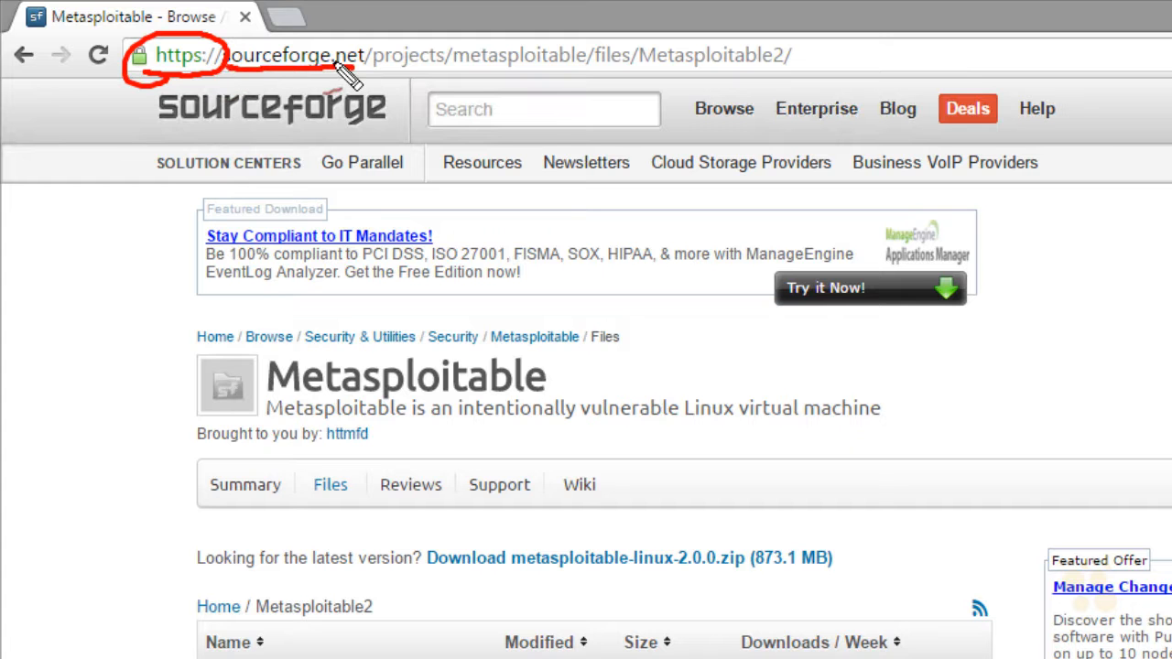
{"action": "key", "text": "Escape"}
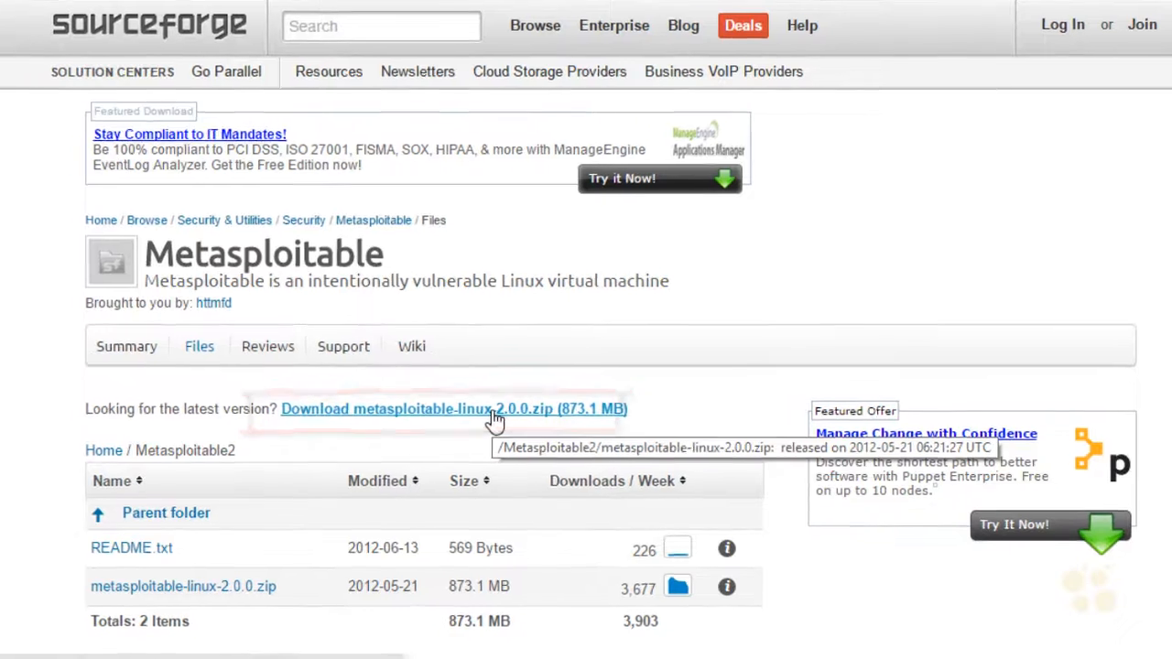
{"action": "left_click", "coordinate": [561, 406]}
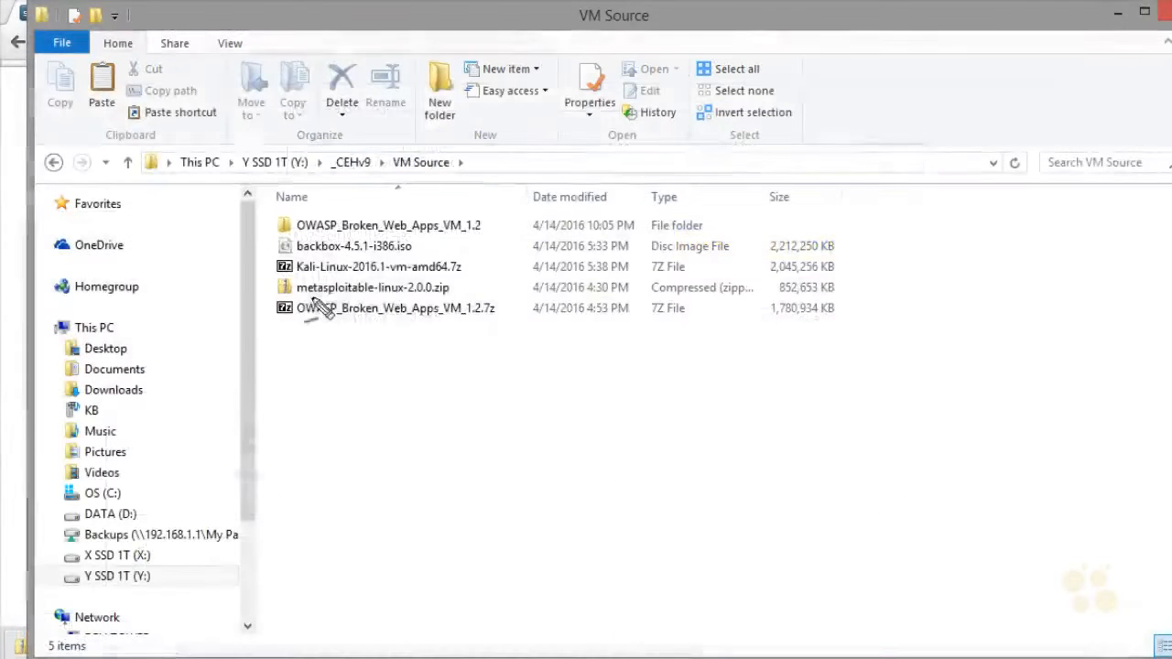
{"action": "mouse_move", "coordinate": [310, 296]}
{"action": "left_mouse_down"}
{"action": "mouse_move", "coordinate": [456, 300]}
{"action": "mouse_move", "coordinate": [377, 277]}
{"action": "mouse_move", "coordinate": [271, 298]}
{"action": "mouse_move", "coordinate": [346, 308]}
{"action": "left_mouse_up"}
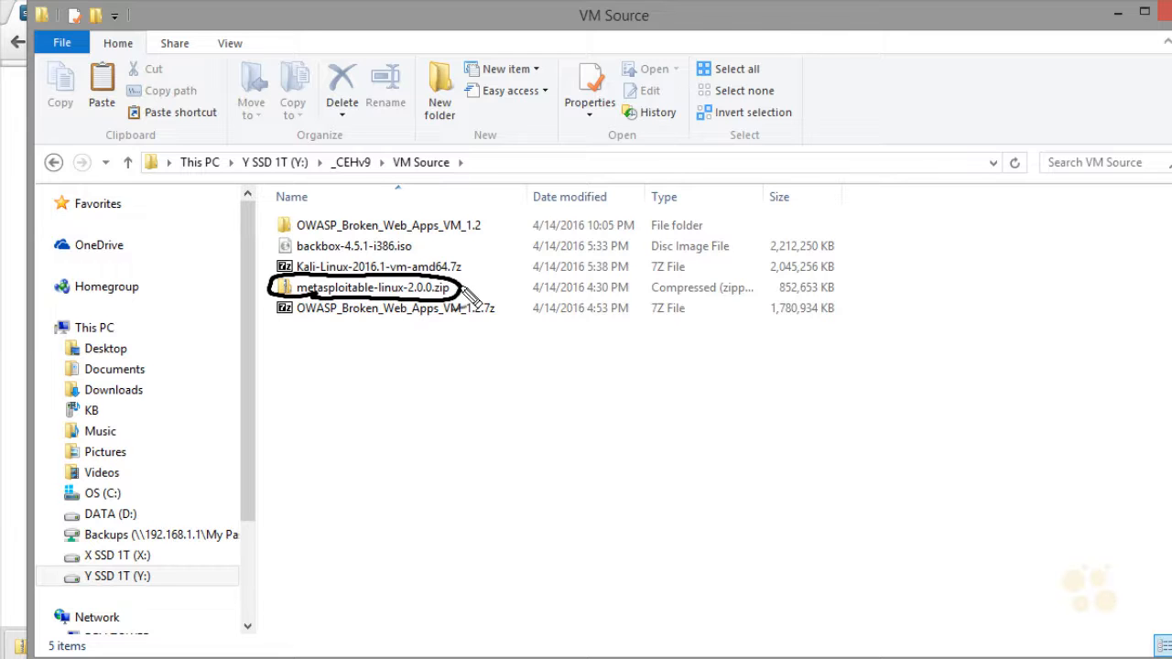
{"action": "mouse_move", "coordinate": [458, 289]}
{"action": "left_mouse_down"}
{"action": "mouse_move", "coordinate": [510, 337]}
{"action": "mouse_move", "coordinate": [506, 356]}
{"action": "left_mouse_up"}
{"action": "left_click_drag", "start_coordinate": [490, 336], "coordinate": [515, 342]}
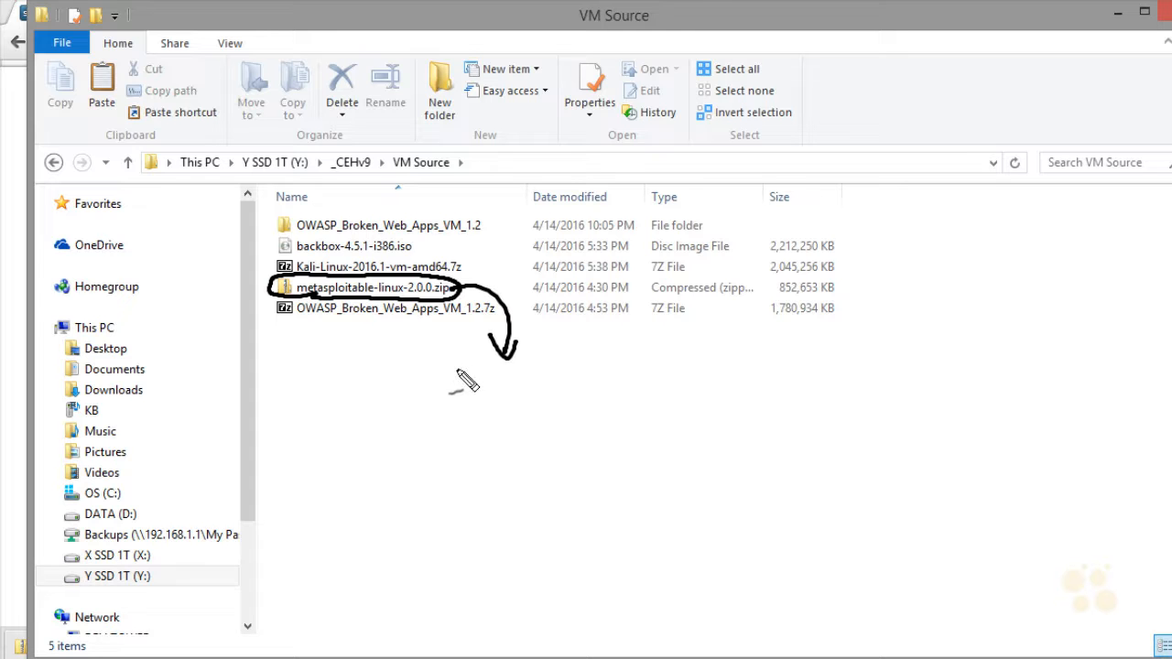
{"action": "key", "text": "Escape"}
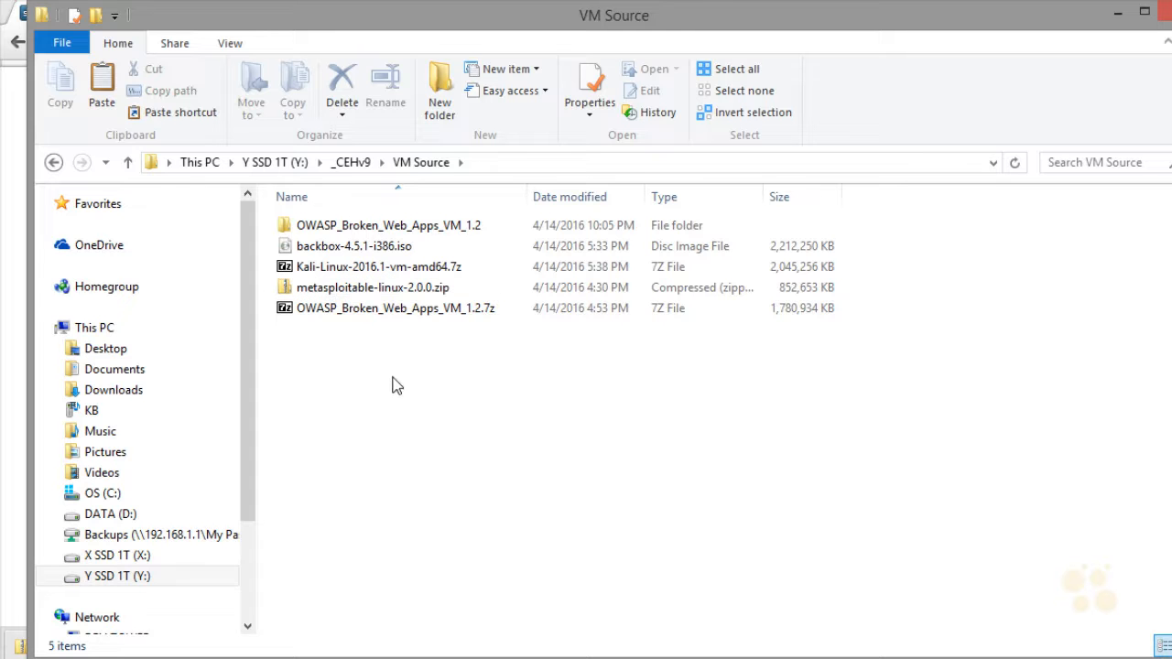
Extract metasploitable-linux-2.0.0.zip into a new folder named Metasploitable2 inside X:\CEH VMs
{"action": "right_click", "coordinate": [373, 292]}
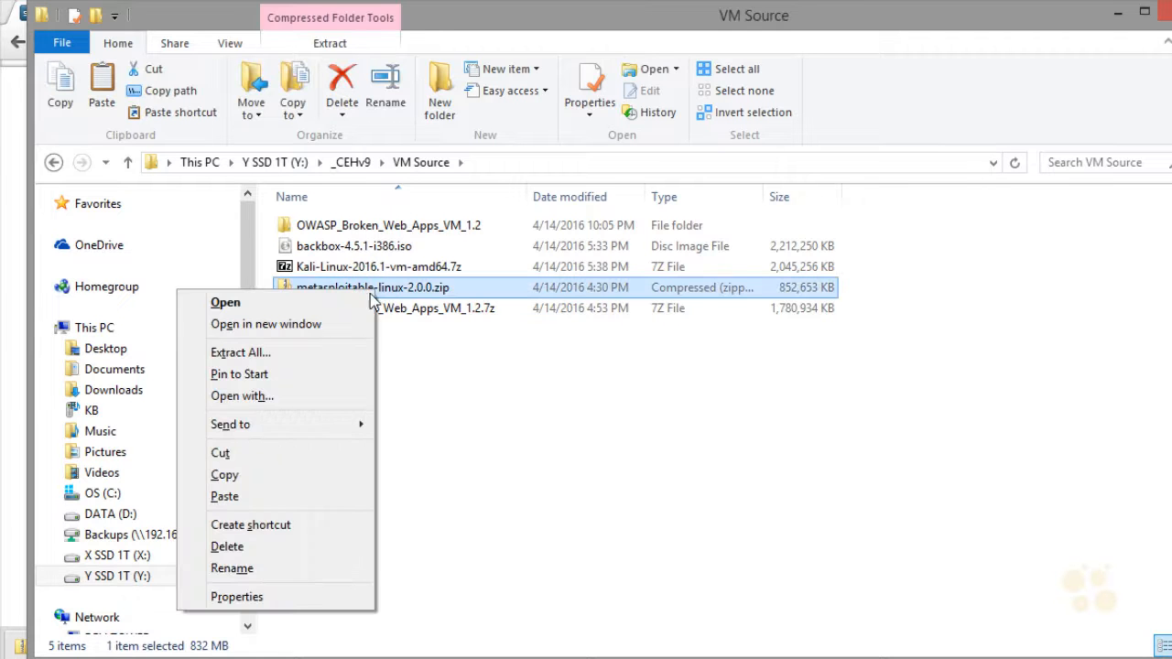
{"action": "left_click", "coordinate": [309, 357]}
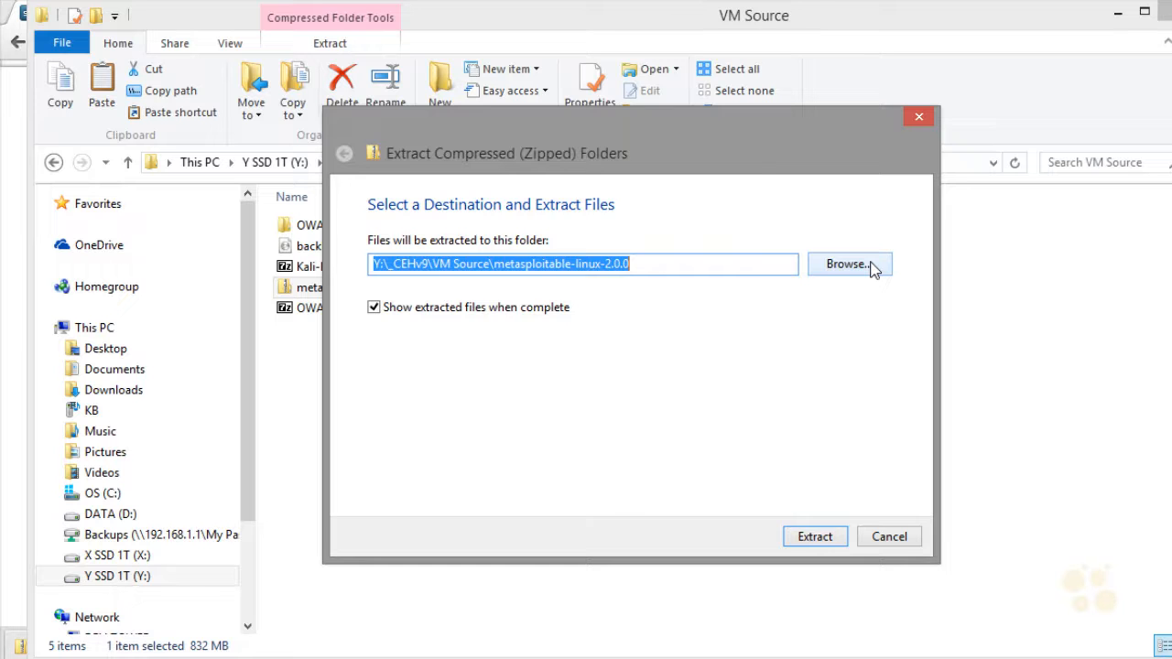
{"action": "left_click", "coordinate": [846, 265]}
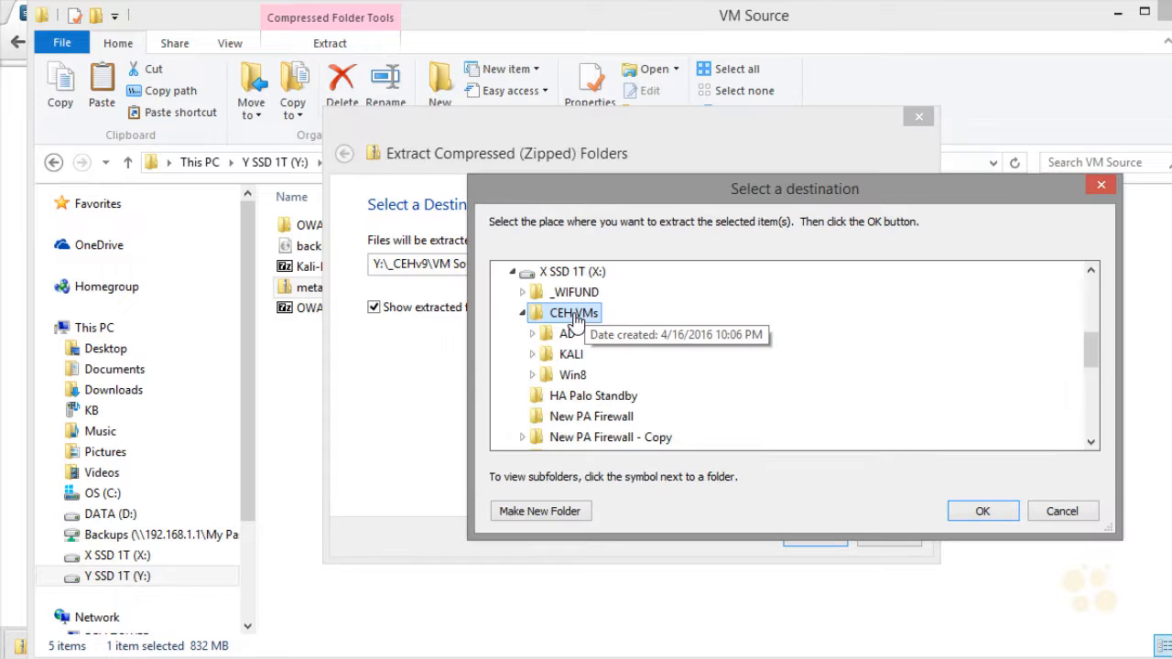
{"action": "left_click", "coordinate": [552, 513]}
{"action": "type", "text": "Metasploitable2"}
{"action": "key", "text": "Return"}
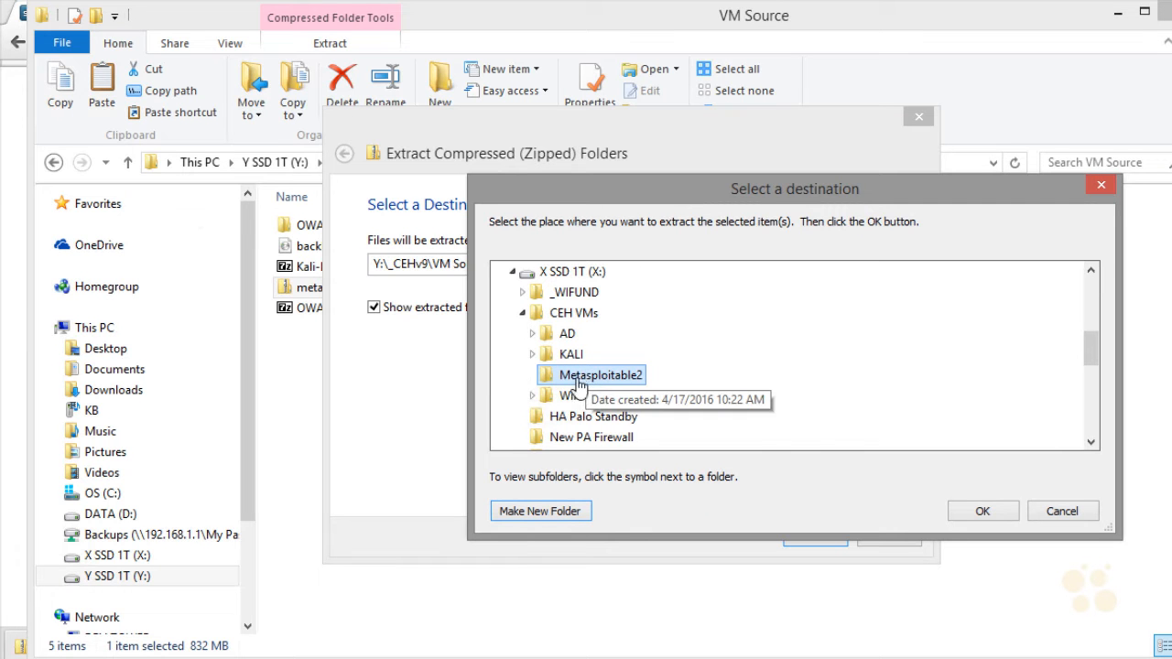
{"action": "left_click", "coordinate": [983, 510]}
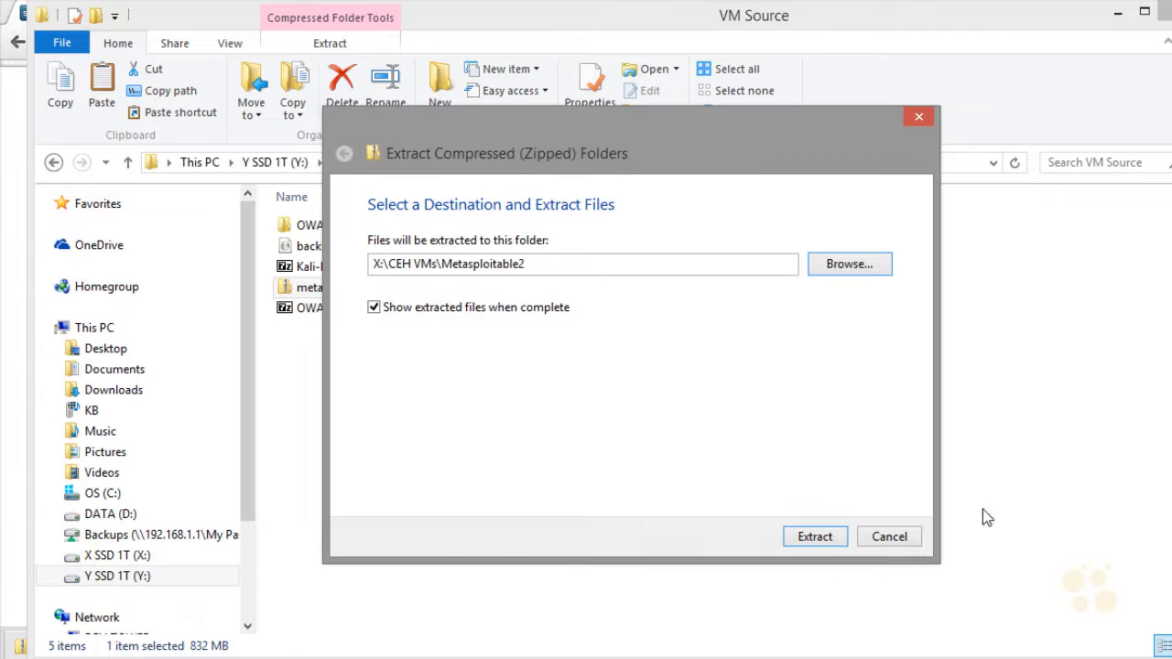
{"action": "left_click", "coordinate": [815, 537]}
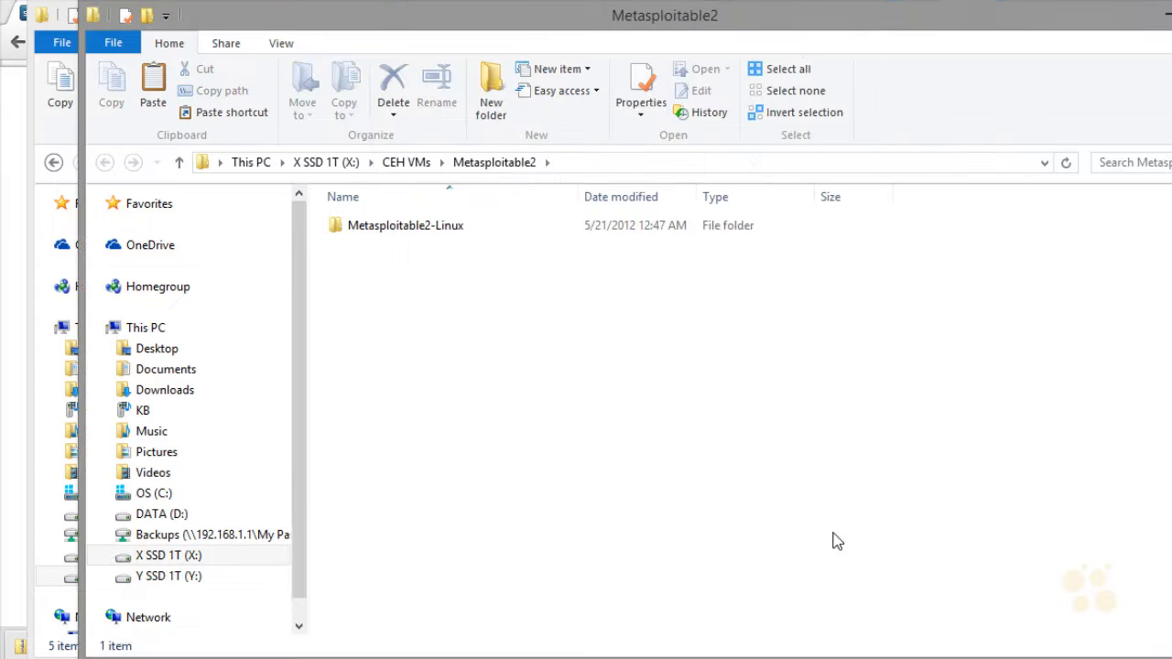
Open the extracted virtual machine from the Metasploitable2-Linux folder in VMware Workstation and move it into the CEH library folder
{"action": "left_click", "coordinate": [391, 231]}
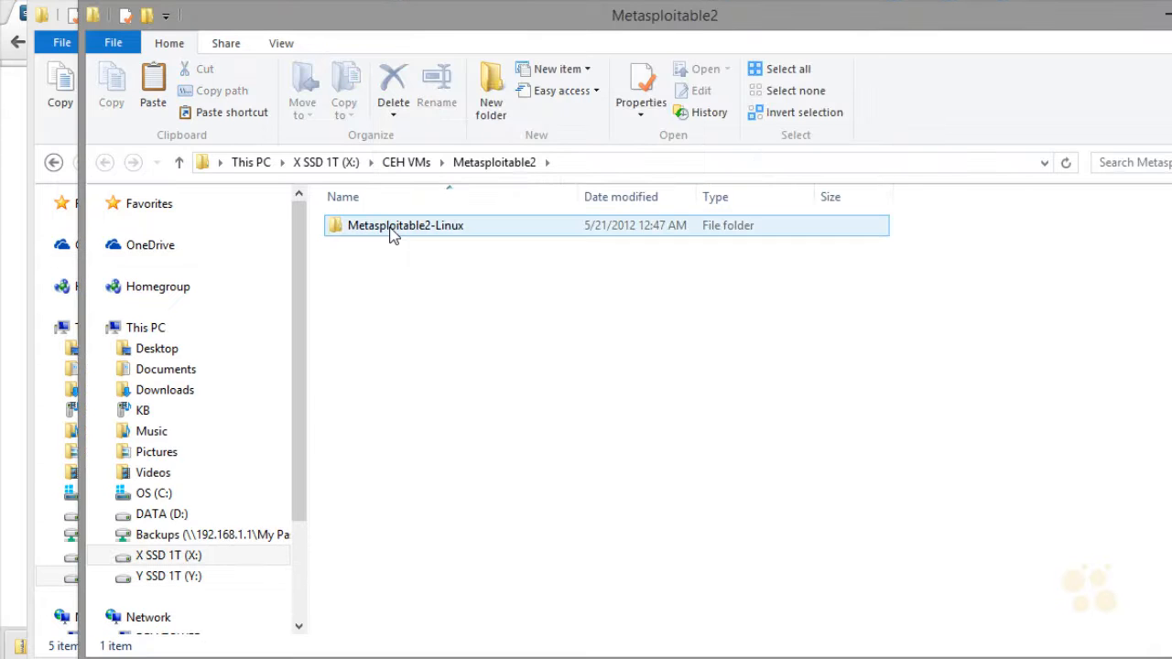
{"action": "double_click", "coordinate": [392, 231]}
{"action": "left_click", "coordinate": [407, 293]}
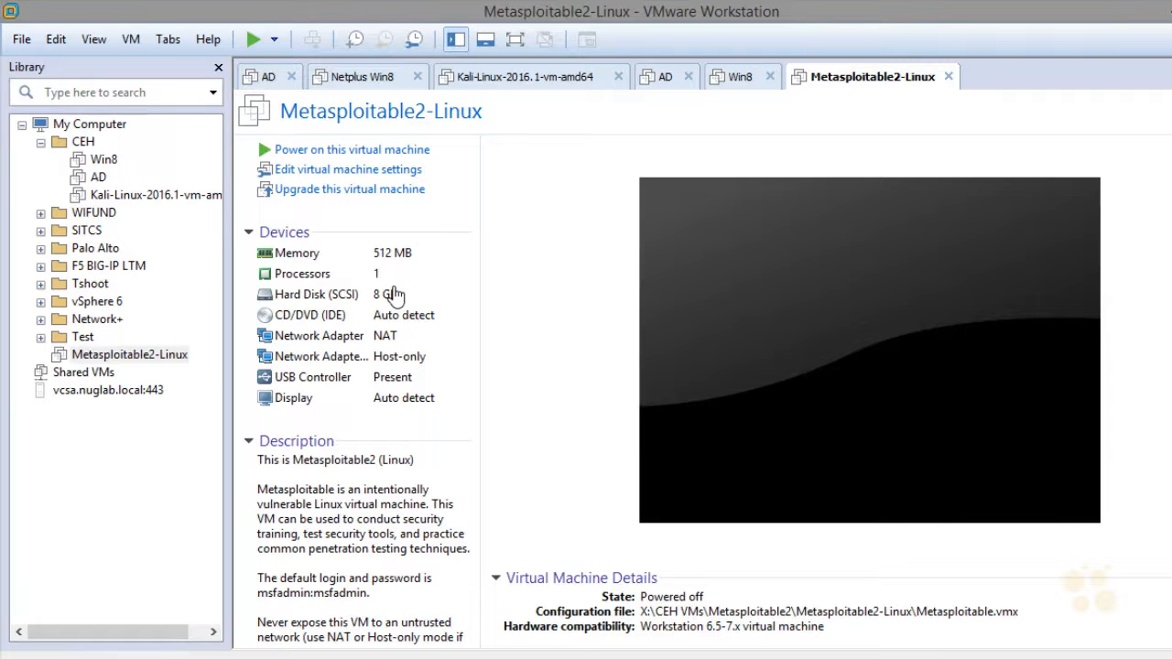
{"action": "left_click_drag", "start_coordinate": [92, 355], "coordinate": [133, 165]}
{"action": "left_click", "coordinate": [132, 165]}
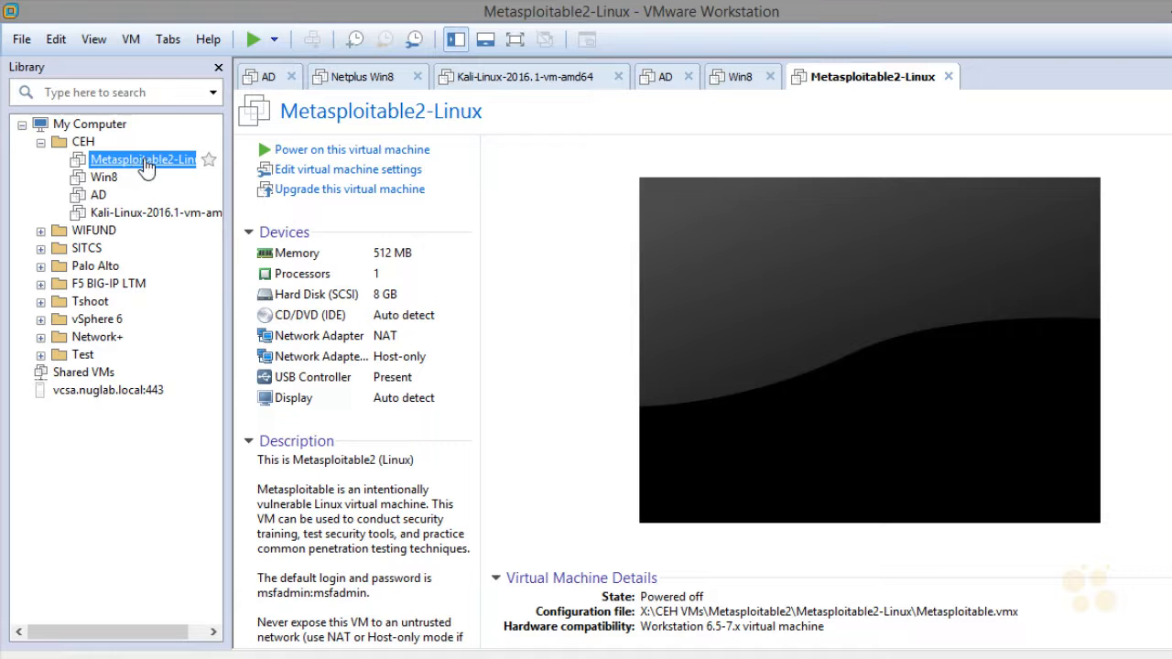
Set the first network adapter of Metasploitable2-Linux to the custom virtual network VMnet0
{"action": "double_click", "coordinate": [319, 339]}
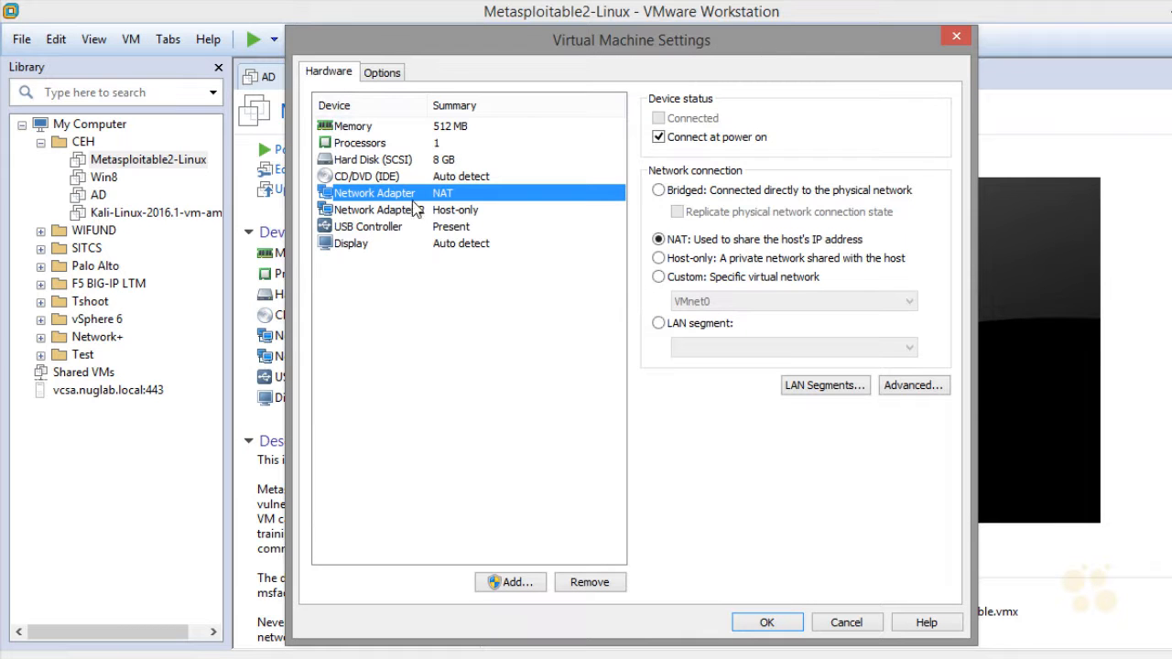
{"action": "left_click", "coordinate": [658, 276]}
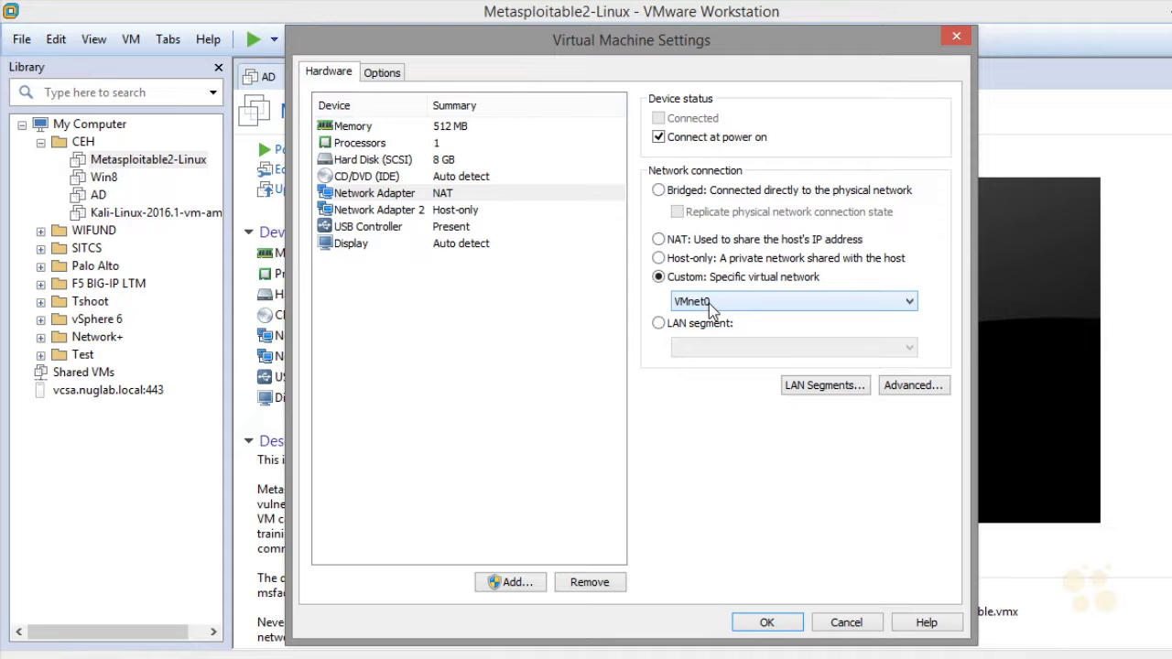
{"action": "left_click", "coordinate": [781, 626]}
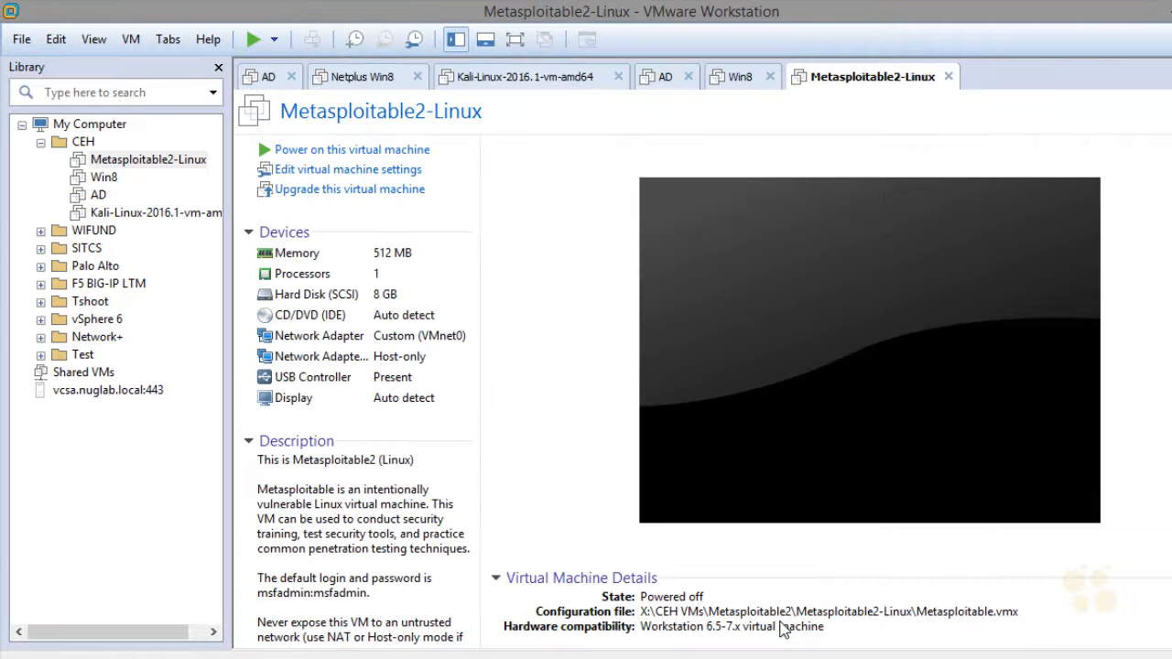
Power on the Metasploitable2-Linux virtual machine and declare it as moved
{"action": "left_click", "coordinate": [184, 161]}
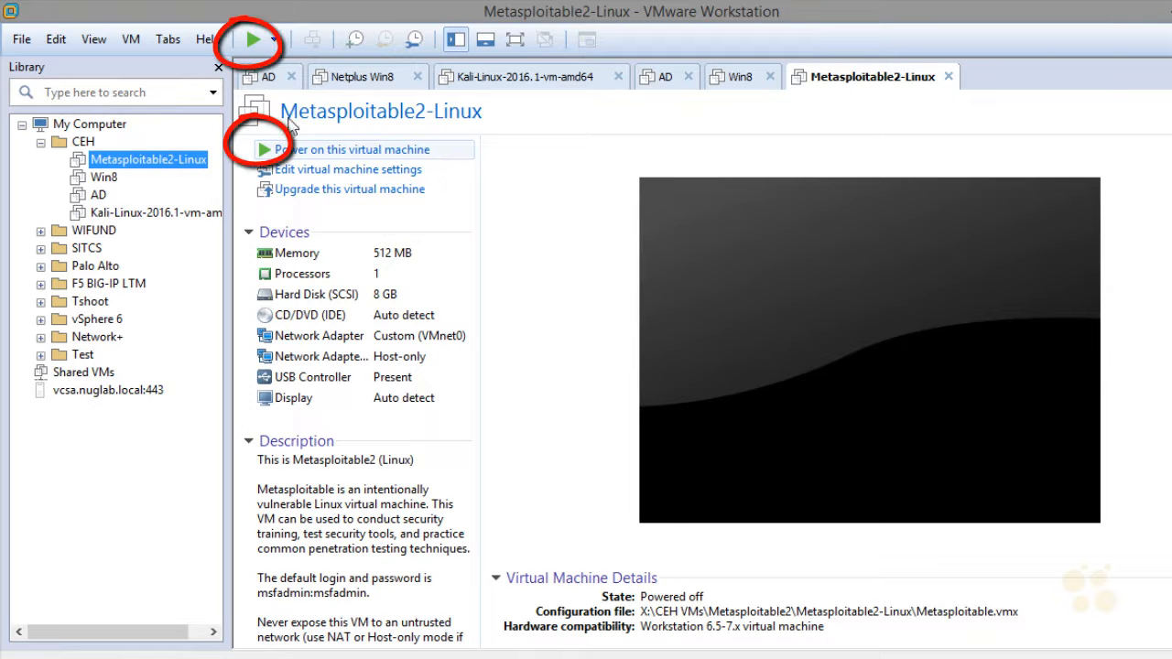
{"action": "left_click", "coordinate": [372, 151]}
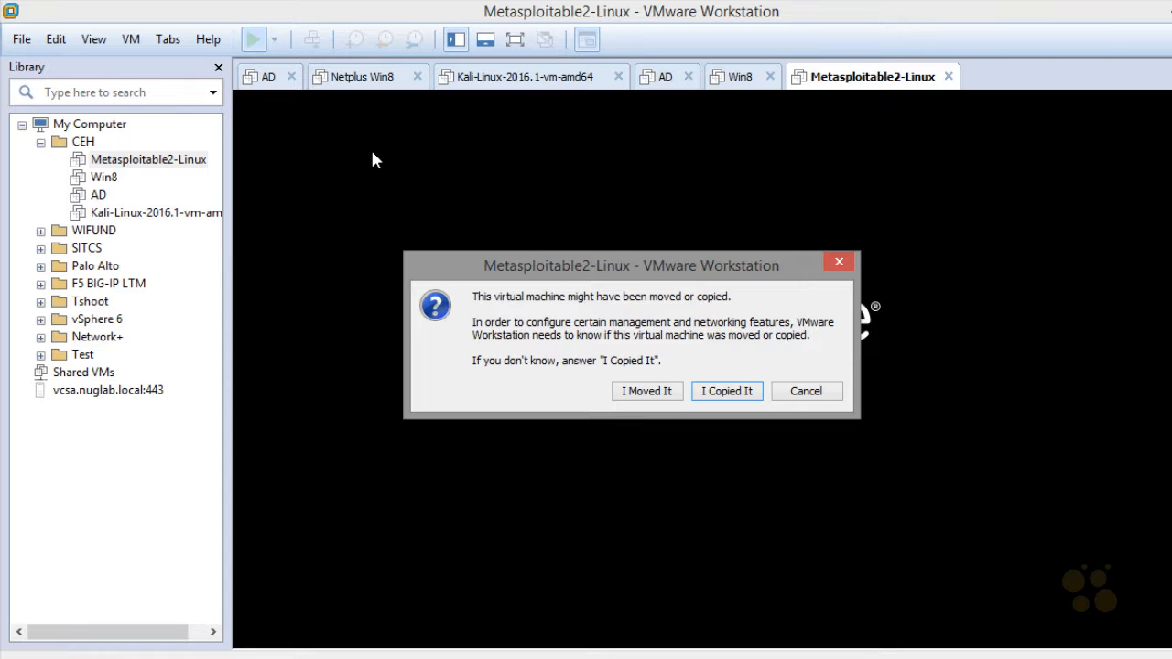
{"action": "left_click", "coordinate": [649, 391]}
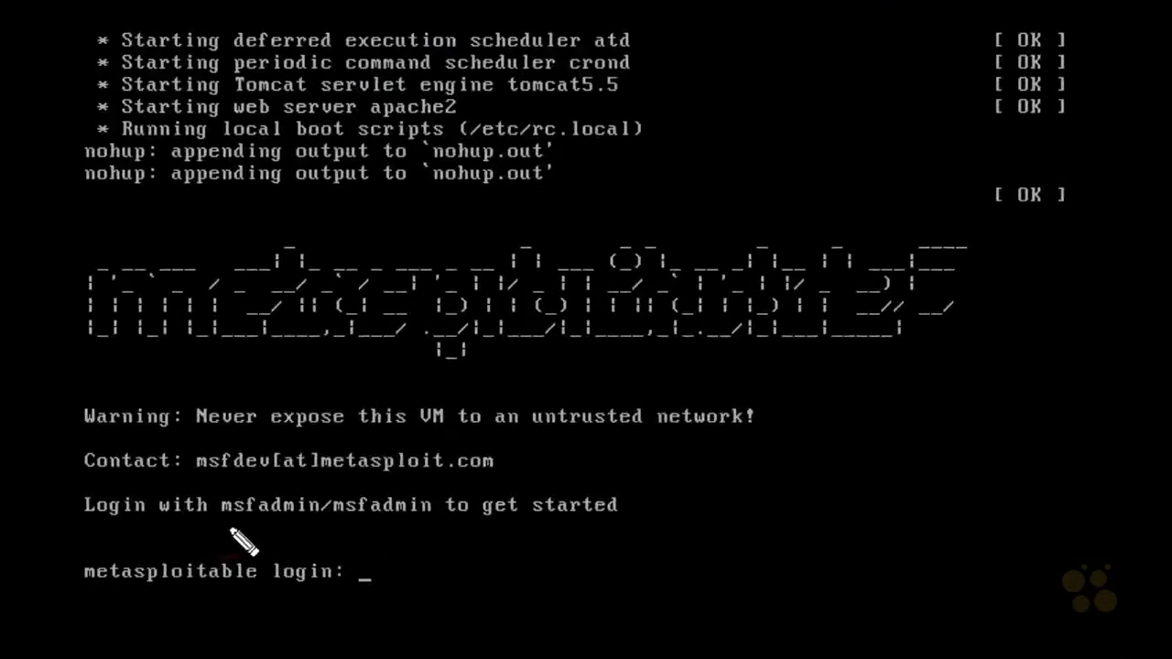
{"action": "left_click_drag", "start_coordinate": [222, 526], "coordinate": [432, 529]}
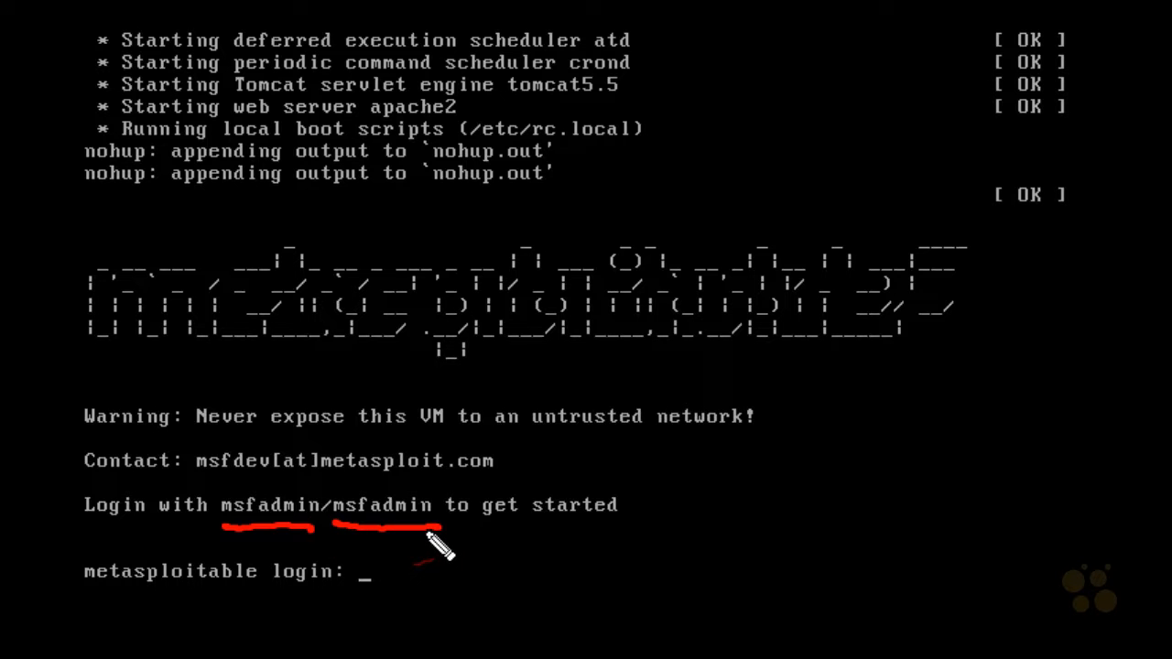
{"action": "key", "text": "Escape"}
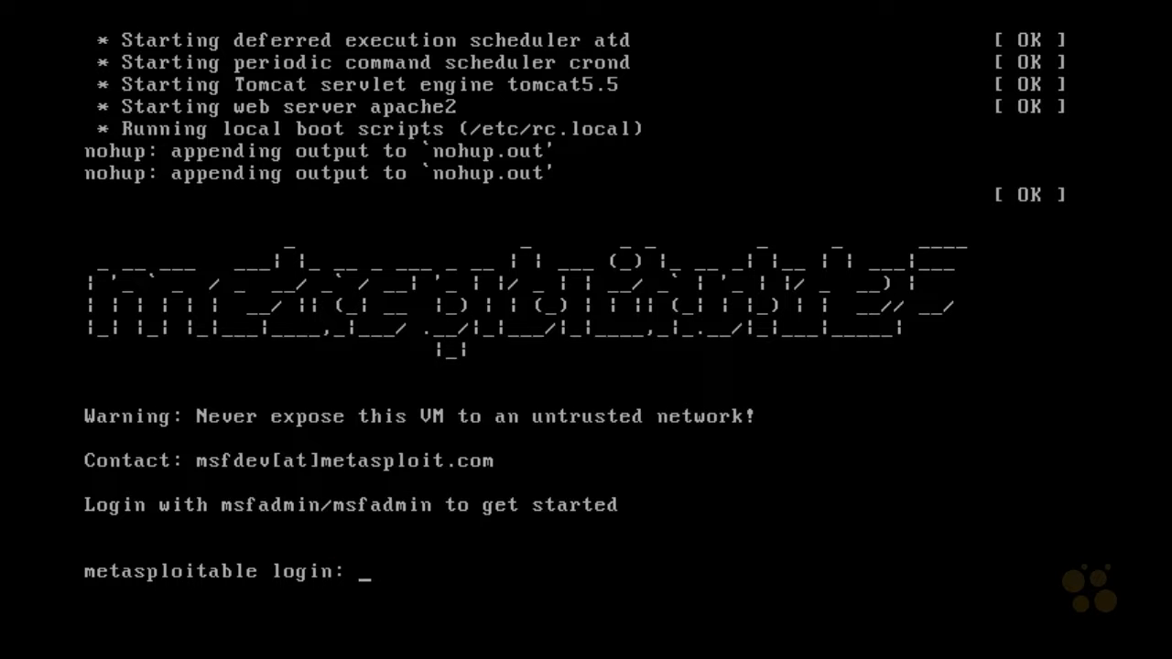
Log in to the Metasploitable console with the default account name and enter the account password
{"action": "type", "text": "msfadmin"}
{"action": "key", "text": "Return"}
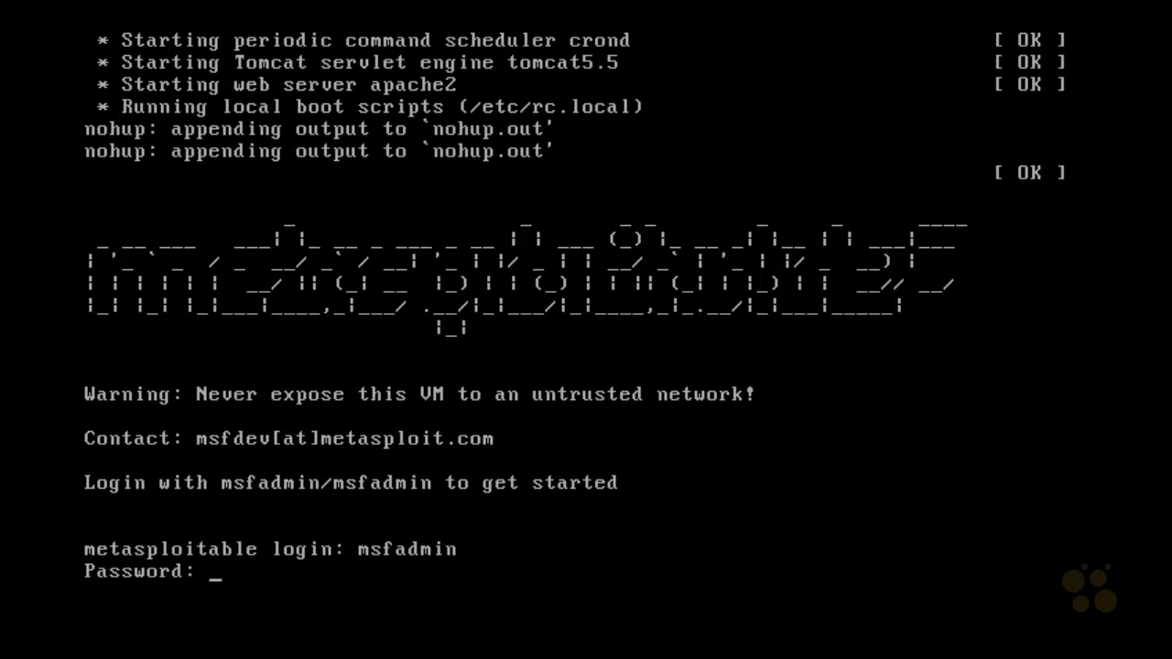
{"action": "key", "text": "Return"}
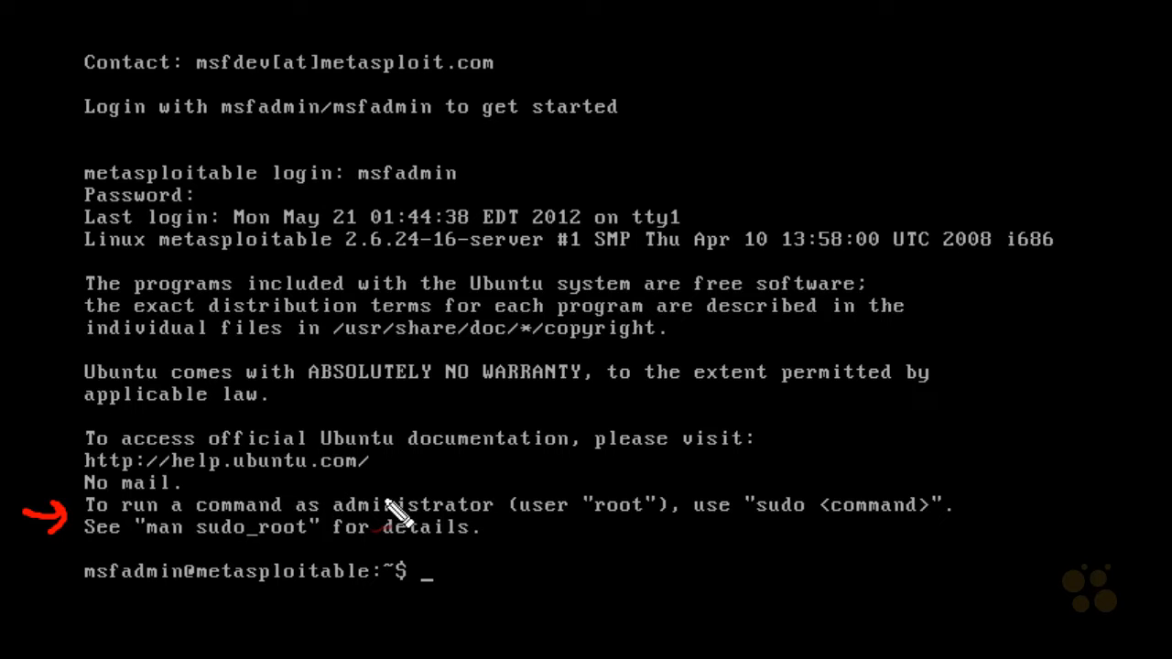
{"action": "left_click_drag", "start_coordinate": [757, 524], "coordinate": [799, 524]}
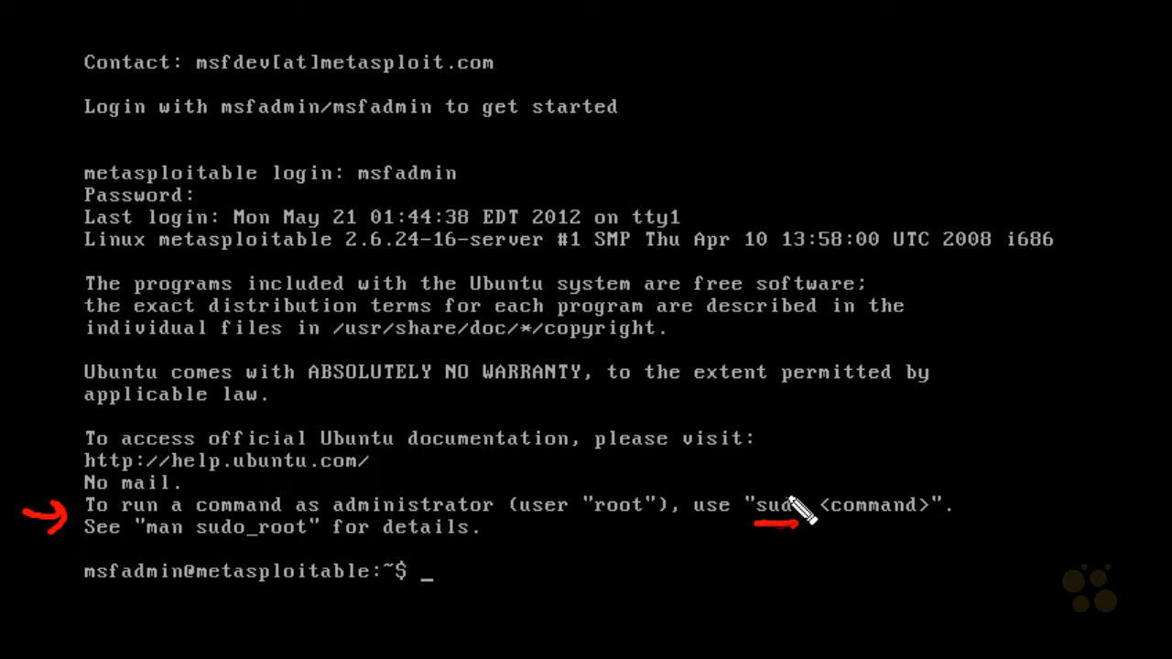
Run ifconfig in the Metasploitable console to examine the IPv4 and IPv6 addresses of eth0
{"action": "key", "text": "Escape"}
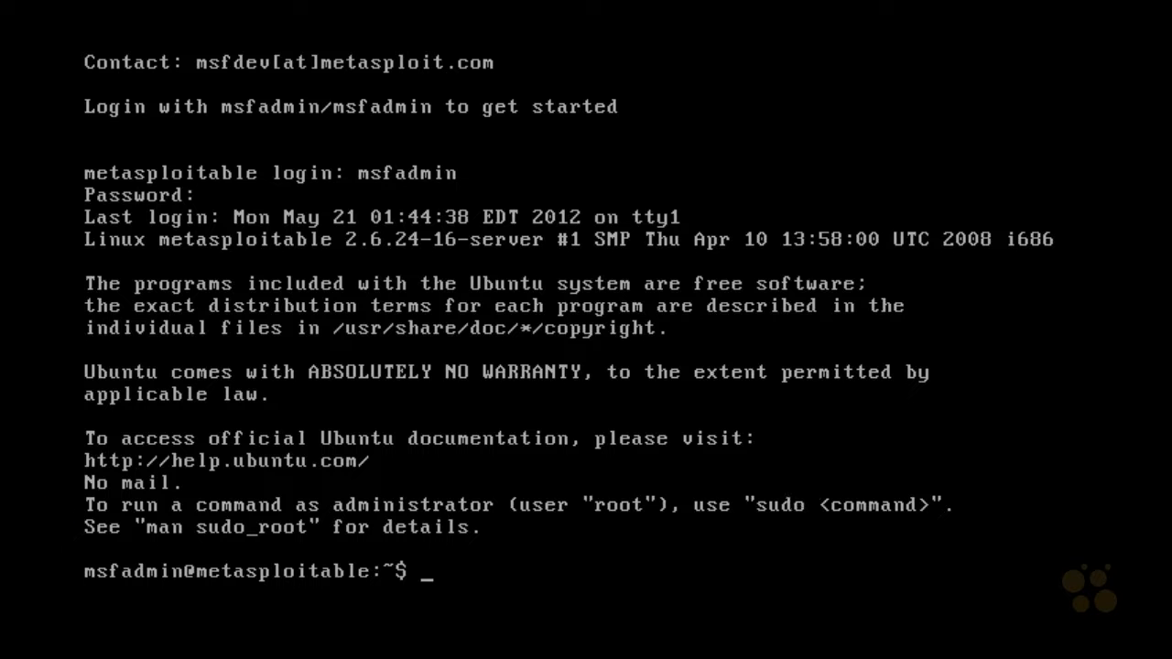
{"action": "type", "text": "ifconfig"}
{"action": "key", "text": "Return"}
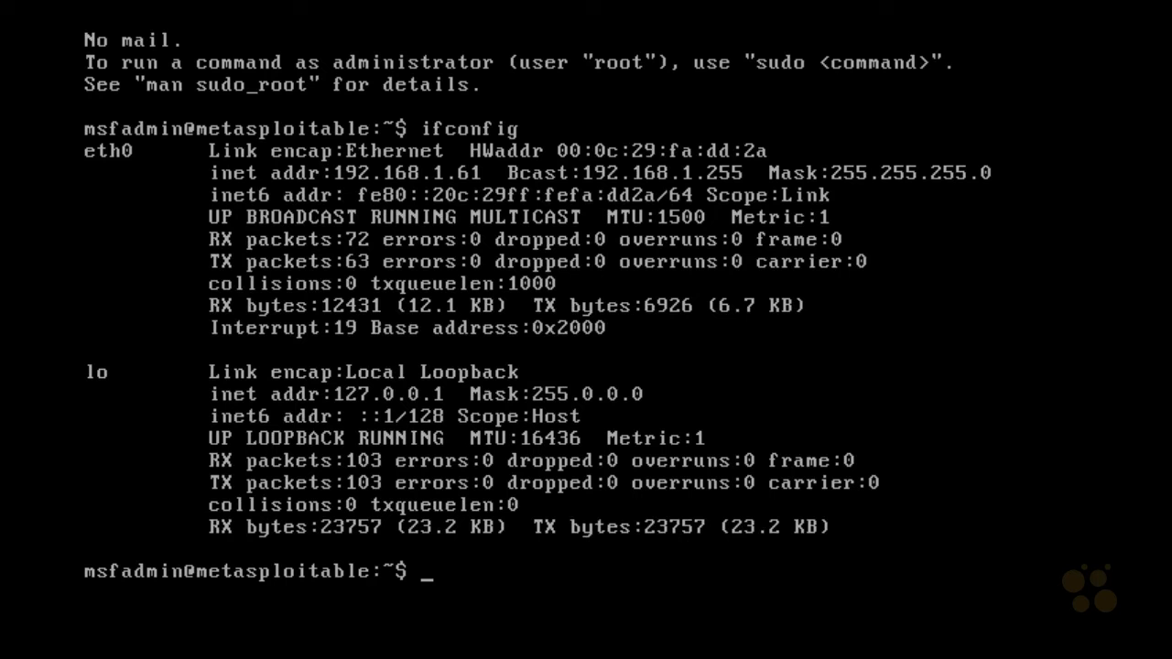
{"action": "mouse_move", "coordinate": [354, 194]}
{"action": "left_mouse_down"}
{"action": "mouse_move", "coordinate": [449, 190]}
{"action": "mouse_move", "coordinate": [485, 168]}
{"action": "mouse_move", "coordinate": [328, 183]}
{"action": "mouse_move", "coordinate": [348, 190]}
{"action": "left_mouse_up"}
{"action": "mouse_move", "coordinate": [486, 103]}
{"action": "left_mouse_down"}
{"action": "mouse_move", "coordinate": [471, 140]}
{"action": "mouse_move", "coordinate": [492, 135]}
{"action": "left_mouse_up"}
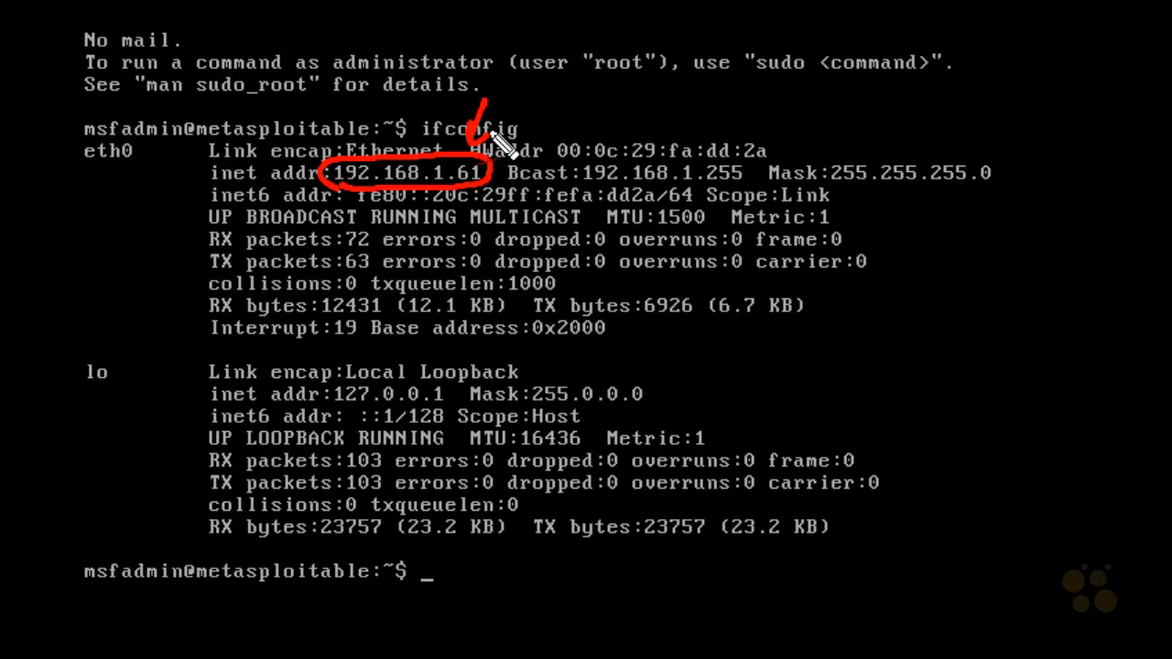
{"action": "mouse_move", "coordinate": [152, 207]}
{"action": "left_mouse_down"}
{"action": "mouse_move", "coordinate": [195, 198]}
{"action": "mouse_move", "coordinate": [182, 214]}
{"action": "left_mouse_up"}
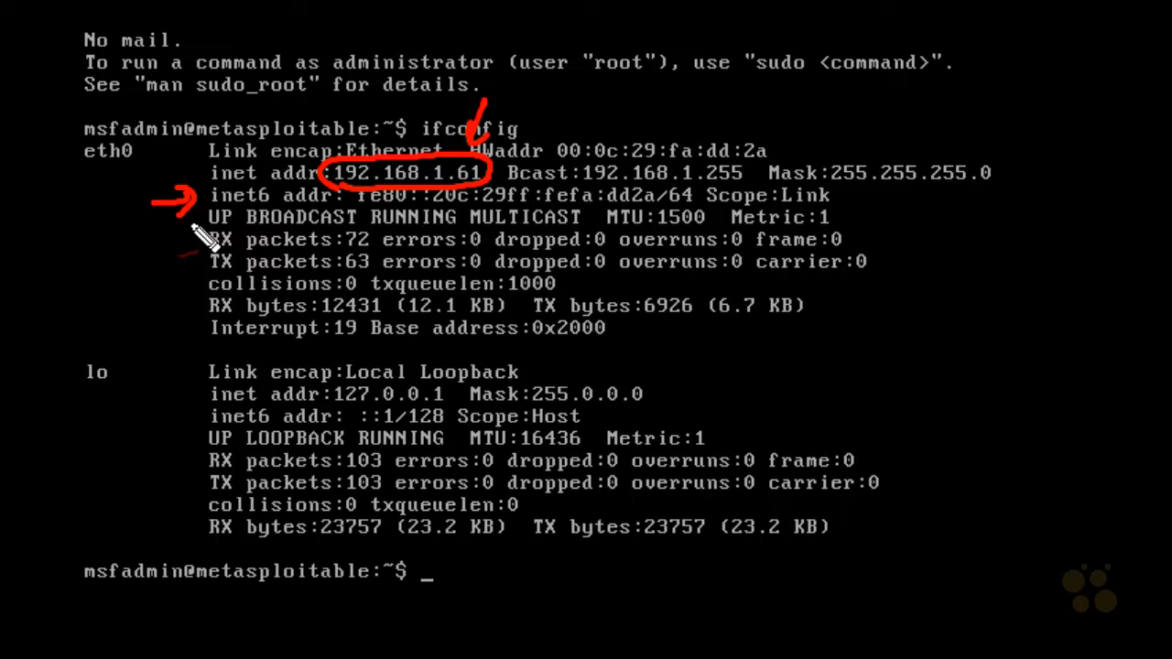
{"action": "key", "text": "Escape"}
{"action": "type", "text": "ping www.google.com"}
{"action": "key", "text": "Return"}
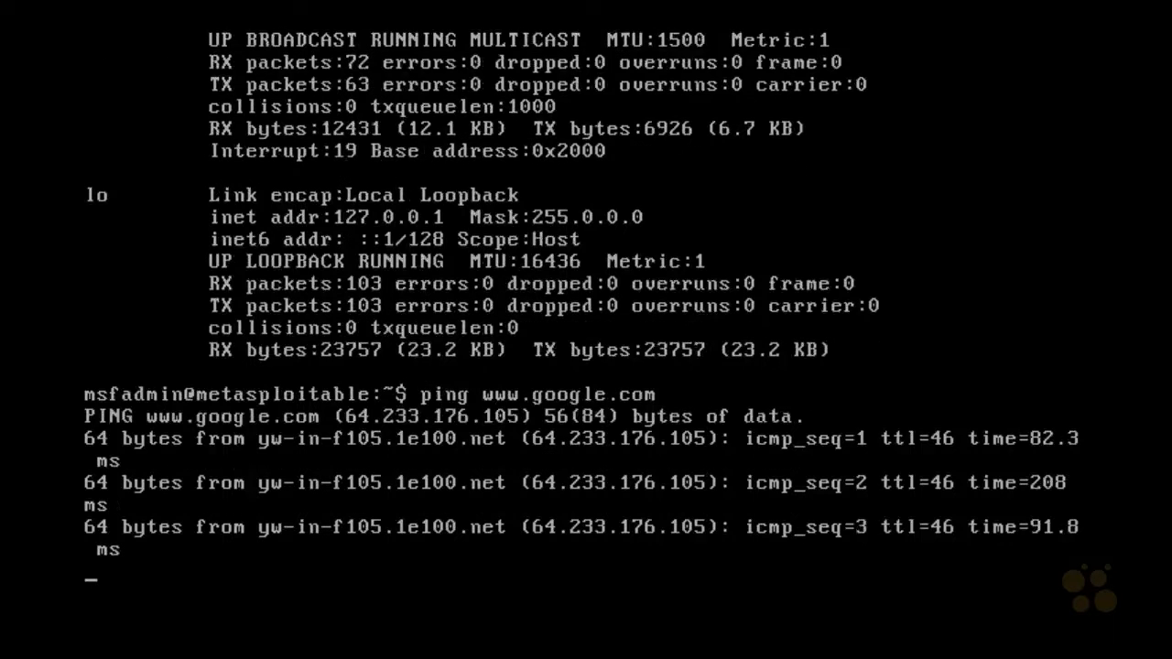
{"action": "key", "text": "ctrl+c"}
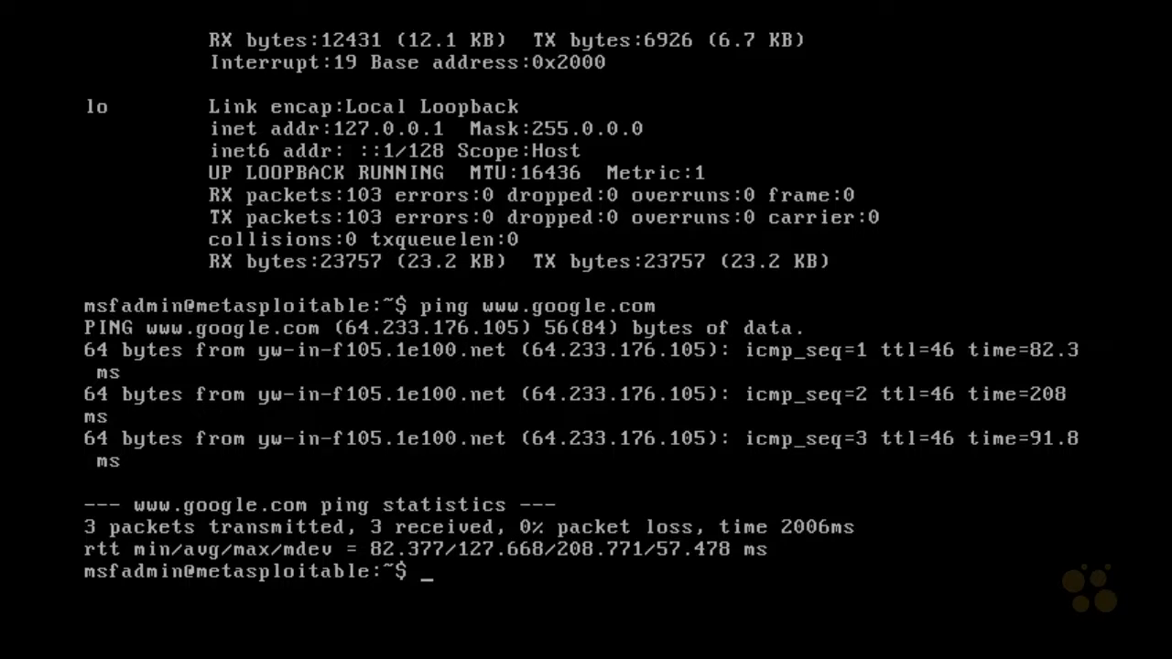
{"action": "left_click_drag", "start_coordinate": [488, 325], "coordinate": [663, 319]}
{"action": "left_click_drag", "start_coordinate": [356, 342], "coordinate": [506, 336]}
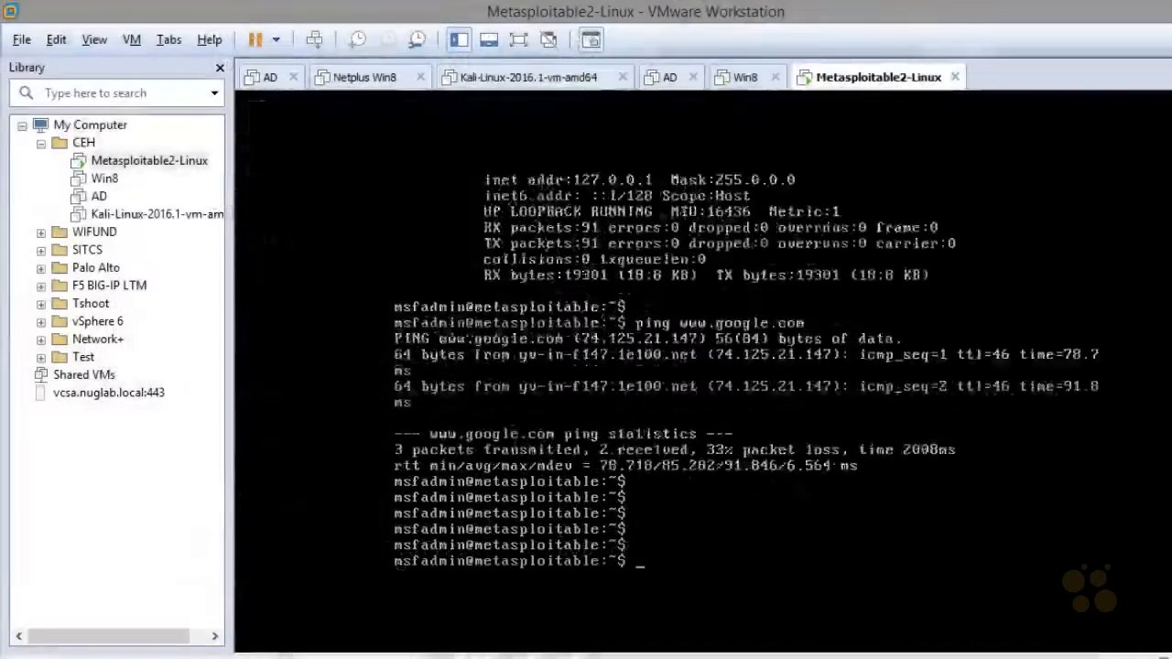
{"action": "key", "text": "Return"}
{"action": "key", "text": "Return"}
{"action": "key", "text": "Return"}
{"action": "key", "text": "Return"}
{"action": "key", "text": "Return"}
{"action": "key", "text": "Return"}
{"action": "key", "text": "Return"}
{"action": "key", "text": "Return"}
{"action": "key", "text": "Return"}
{"action": "key", "text": "Return"}
{"action": "key", "text": "Return"}
{"action": "key", "text": "Return"}
{"action": "key", "text": "Return"}
{"action": "key", "text": "Return"}
{"action": "key", "text": "Return"}
{"action": "key", "text": "Return"}
{"action": "key", "text": "Return"}
{"action": "key", "text": "Return"}
{"action": "key", "text": "Return"}
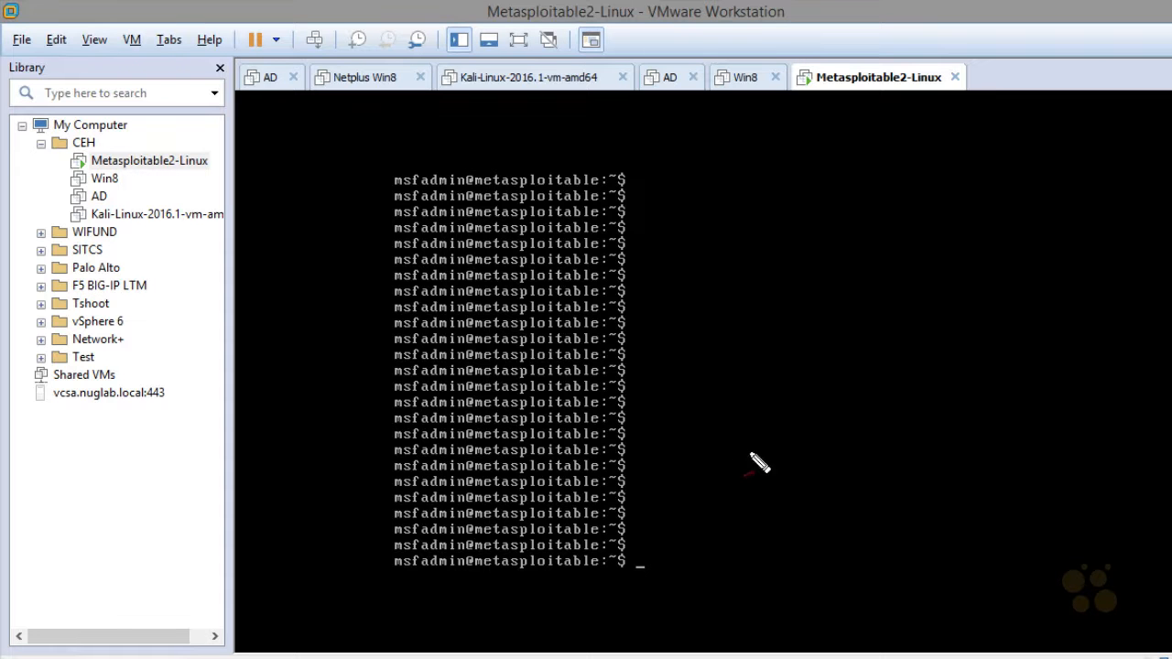
{"action": "left_click_drag", "start_coordinate": [960, 359], "coordinate": [801, 392]}
{"action": "left_click_drag", "start_coordinate": [829, 367], "coordinate": [837, 396]}
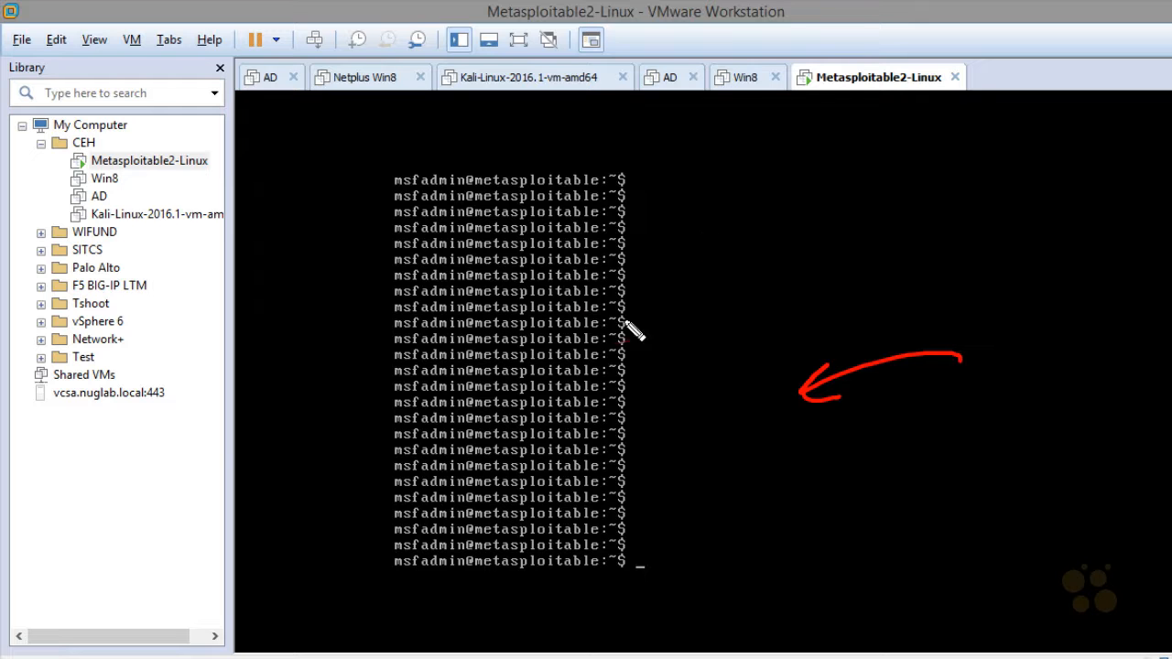
{"action": "left_click_drag", "start_coordinate": [332, 316], "coordinate": [188, 216]}
{"action": "left_click_drag", "start_coordinate": [243, 224], "coordinate": [215, 262]}
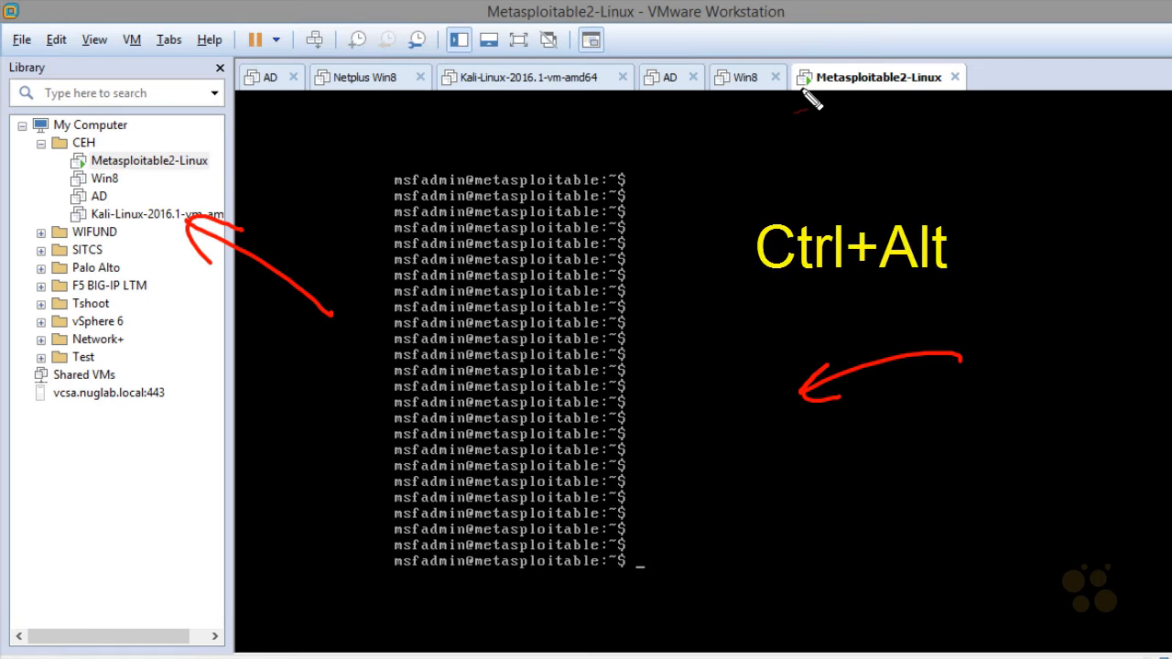
{"action": "key", "text": "Escape"}
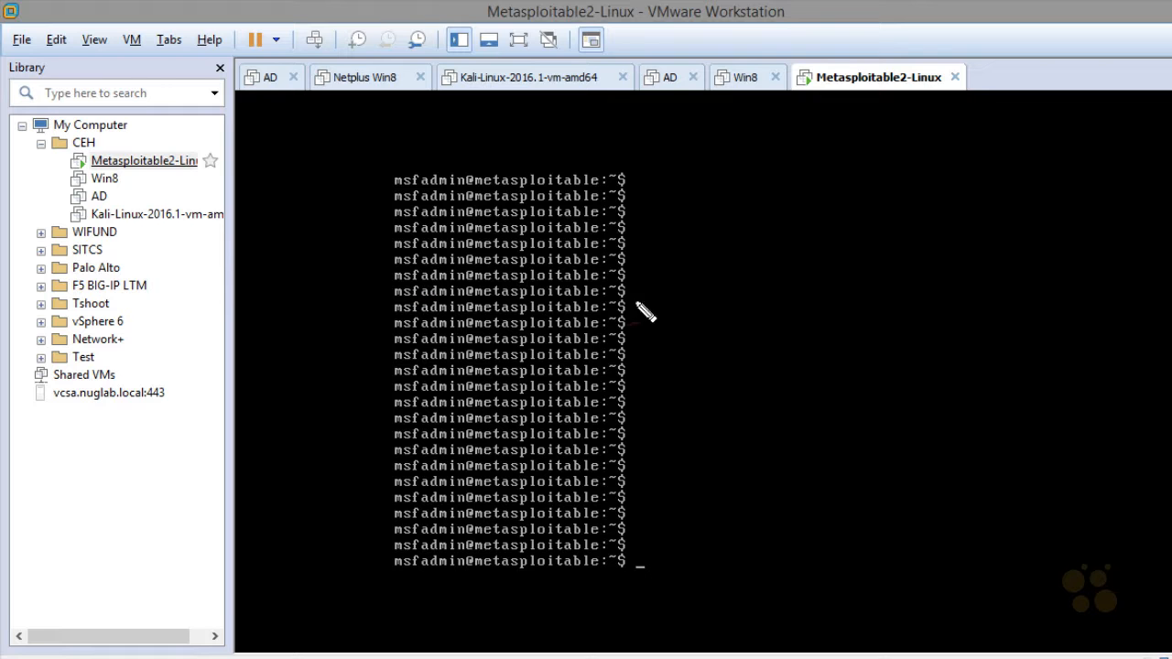
{"action": "mouse_move", "coordinate": [668, 263]}
{"action": "left_mouse_down"}
{"action": "mouse_move", "coordinate": [715, 292]}
{"action": "mouse_move", "coordinate": [675, 300]}
{"action": "mouse_move", "coordinate": [602, 228]}
{"action": "mouse_move", "coordinate": [135, 273]}
{"action": "left_mouse_up"}
{"action": "left_click_drag", "start_coordinate": [155, 234], "coordinate": [169, 269]}
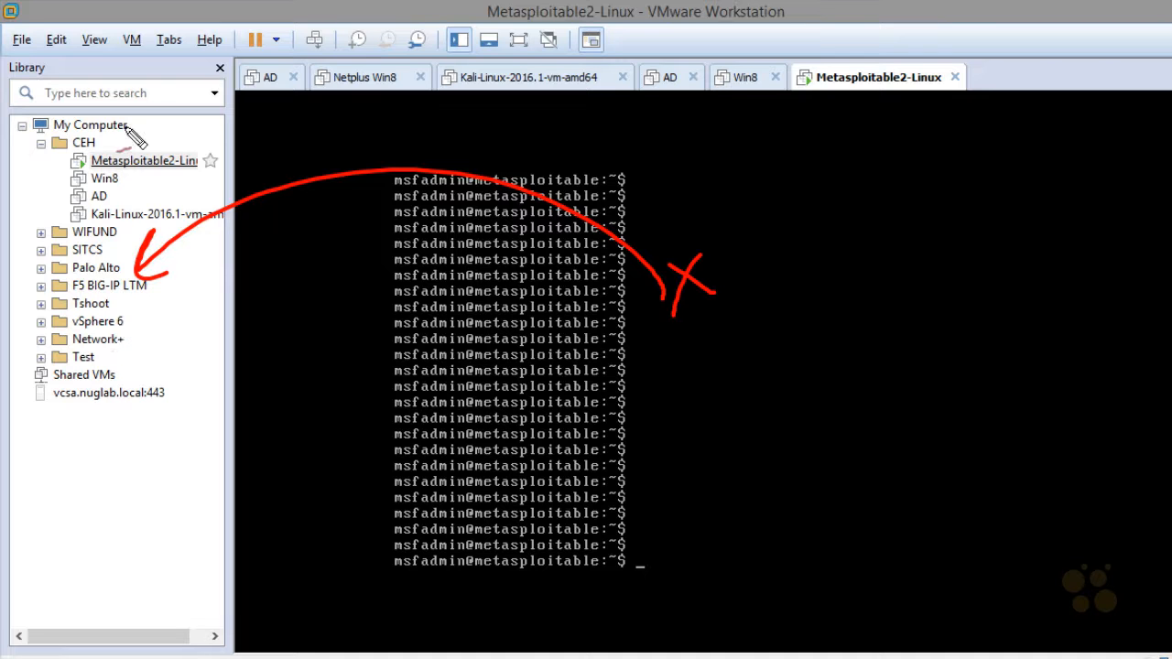
{"action": "mouse_move", "coordinate": [876, 475]}
{"action": "left_mouse_down"}
{"action": "mouse_move", "coordinate": [806, 441]}
{"action": "mouse_move", "coordinate": [798, 458]}
{"action": "left_mouse_up"}
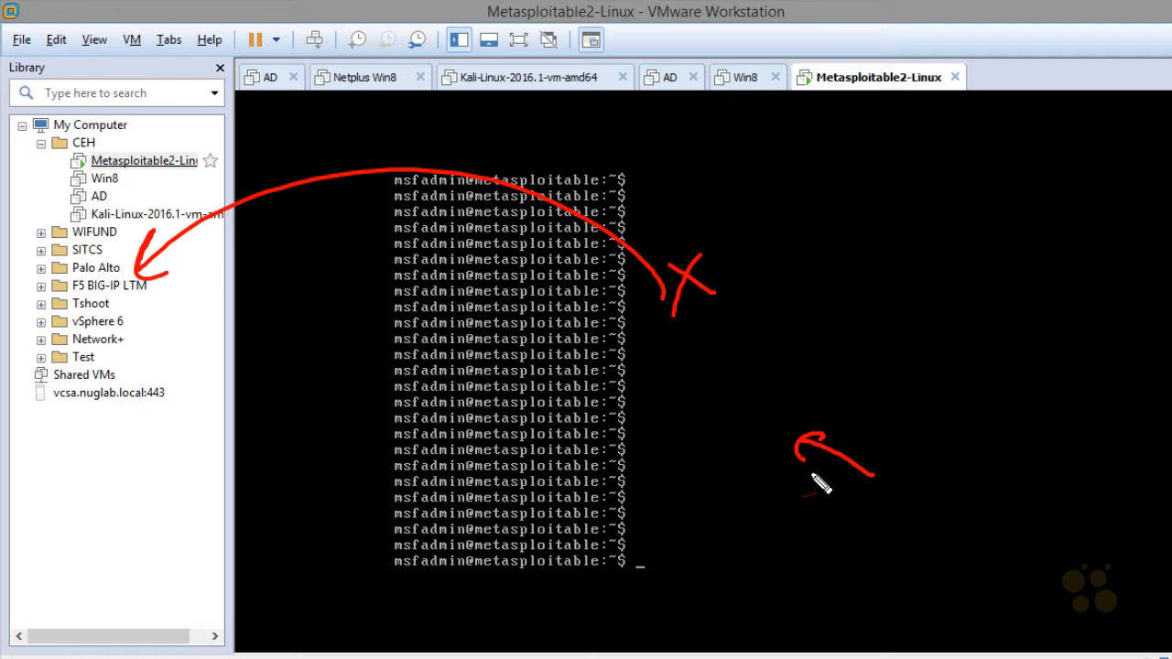
{"action": "key", "text": "Escape"}
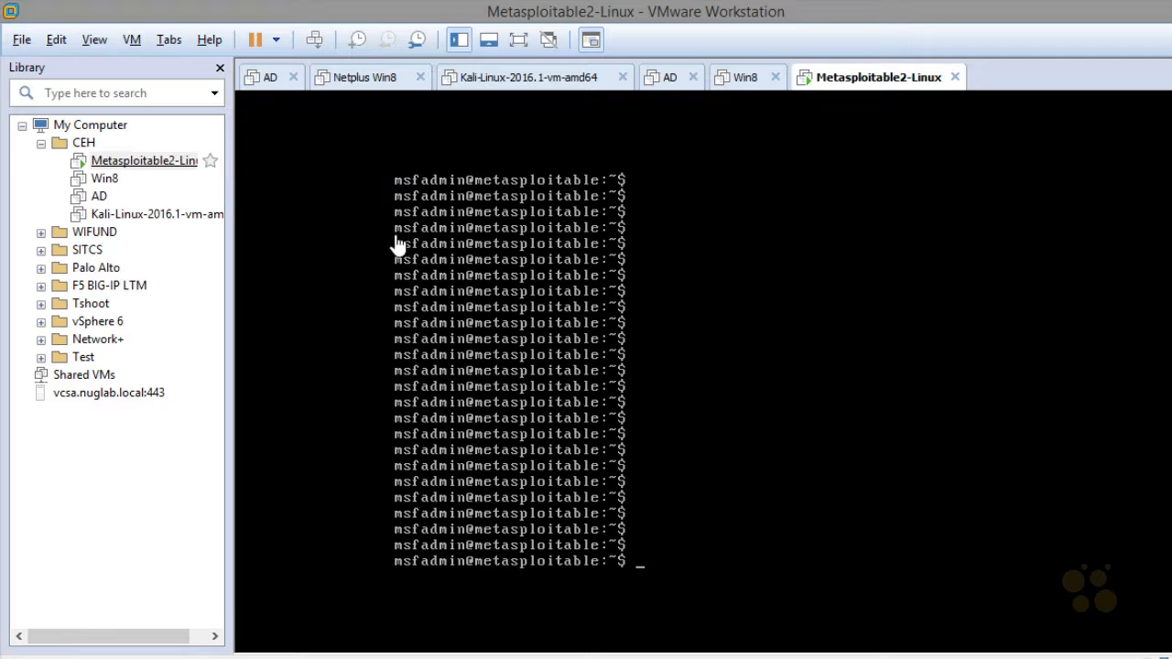
{"action": "right_click", "coordinate": [159, 169]}
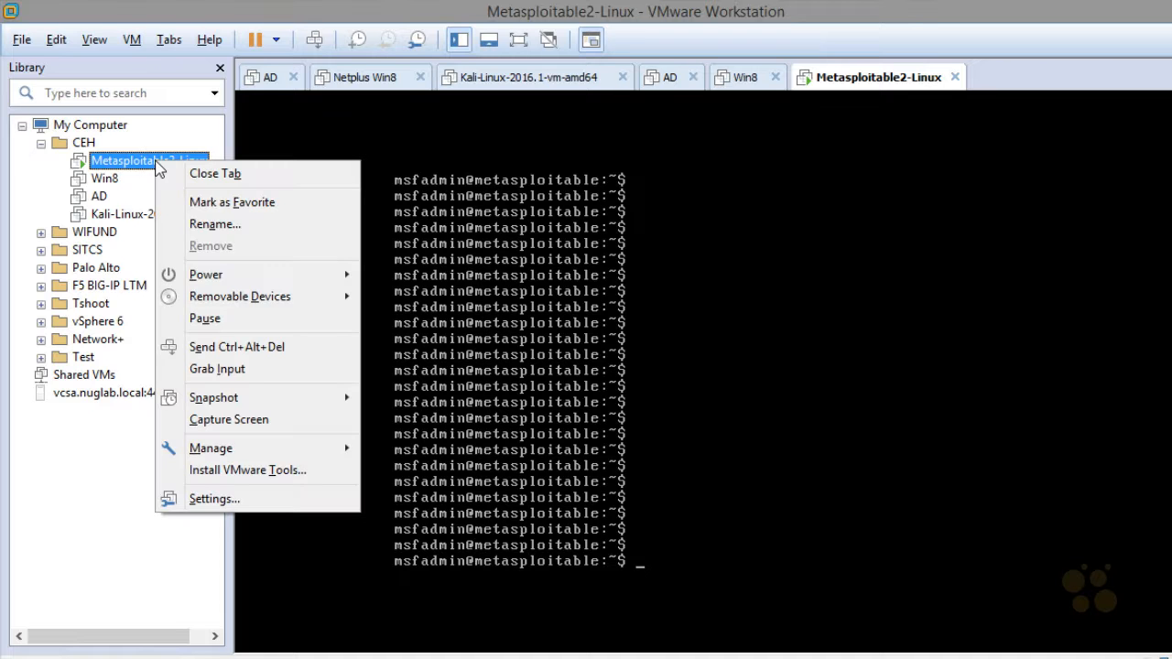
{"action": "mouse_move", "coordinate": [221, 269]}
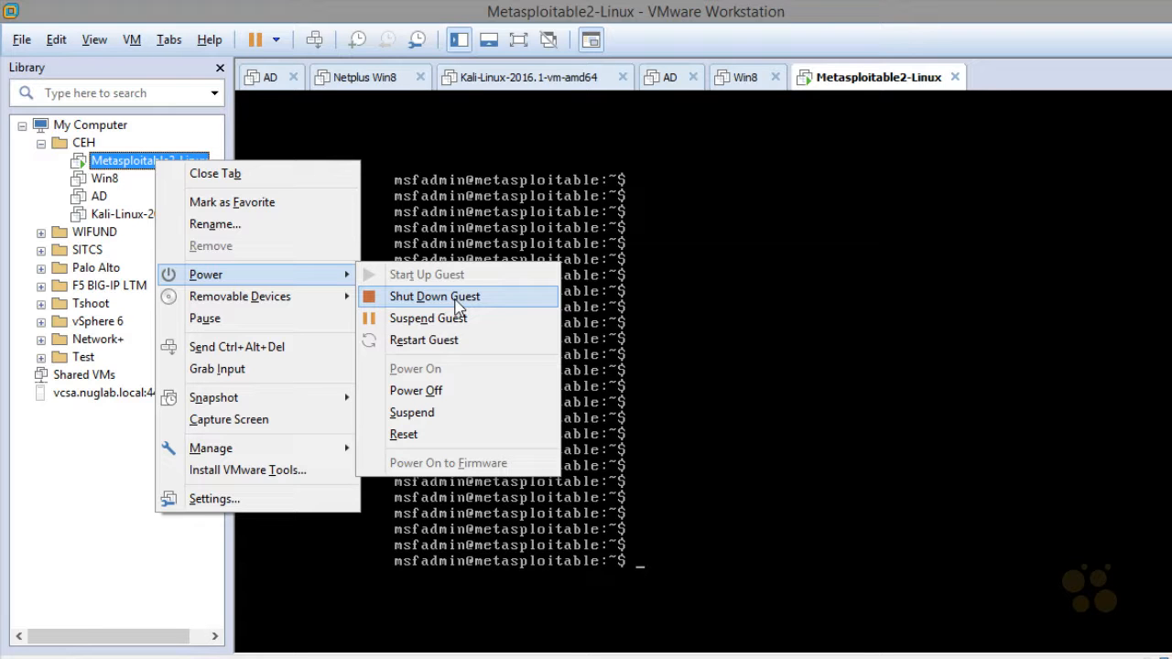
{"action": "left_click", "coordinate": [708, 316]}
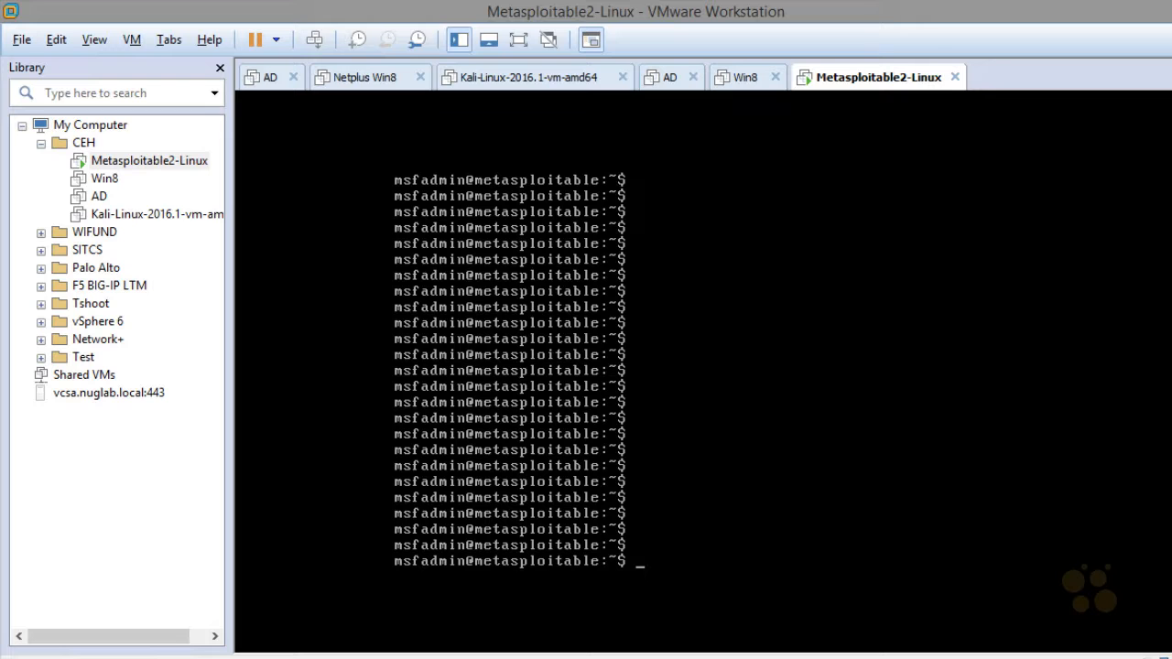
Halt the Metasploitable system from its own console by running sudo poweroff
{"action": "type", "text": "sudo poweroff"}
{"action": "key", "text": "Return"}
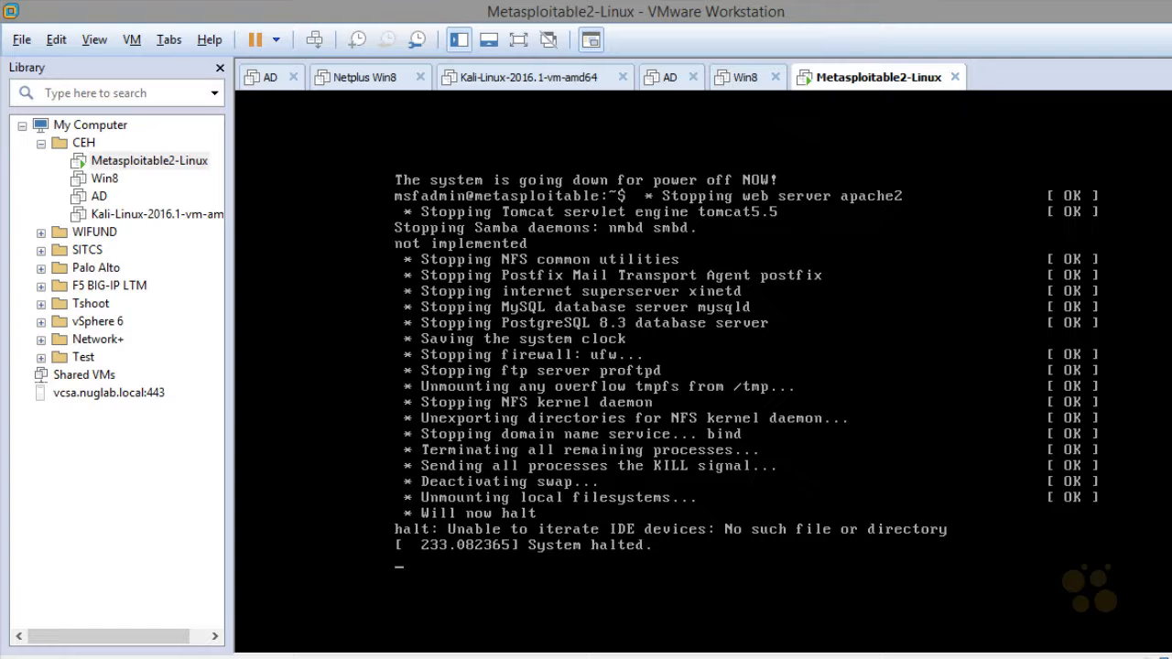
{"action": "mouse_move", "coordinate": [523, 596]}
{"action": "left_mouse_down"}
{"action": "mouse_move", "coordinate": [446, 209]}
{"action": "mouse_move", "coordinate": [641, 560]}
{"action": "mouse_move", "coordinate": [630, 557]}
{"action": "left_mouse_up"}
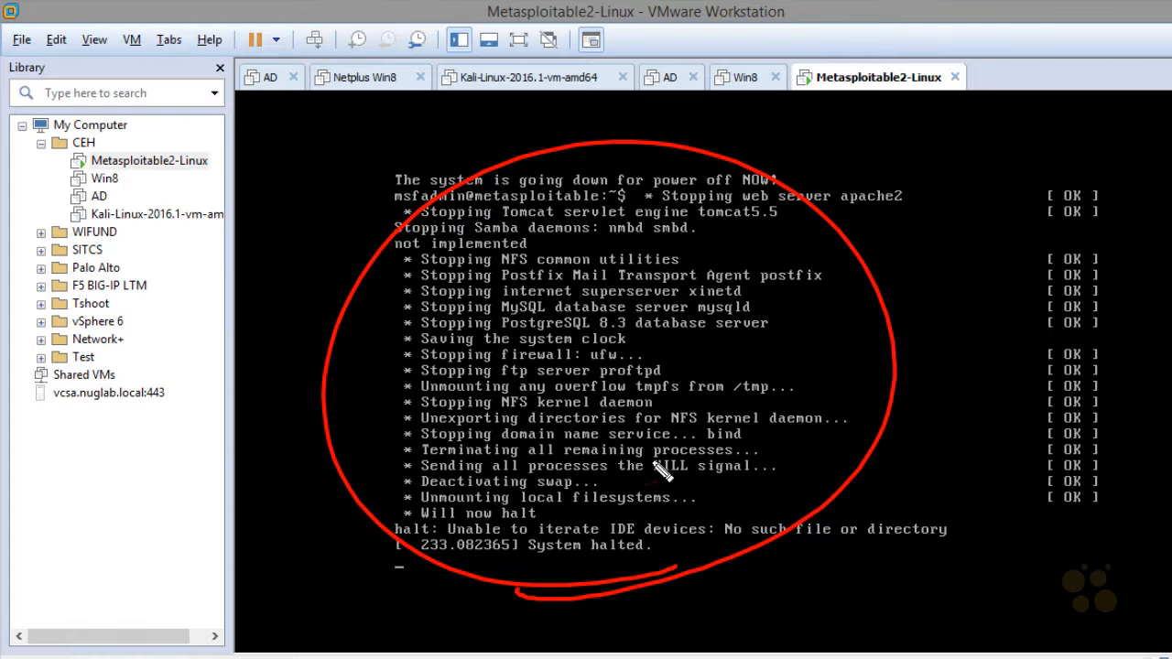
{"action": "mouse_move", "coordinate": [471, 531]}
{"action": "left_mouse_down"}
{"action": "mouse_move", "coordinate": [499, 500]}
{"action": "mouse_move", "coordinate": [474, 522]}
{"action": "left_mouse_up"}
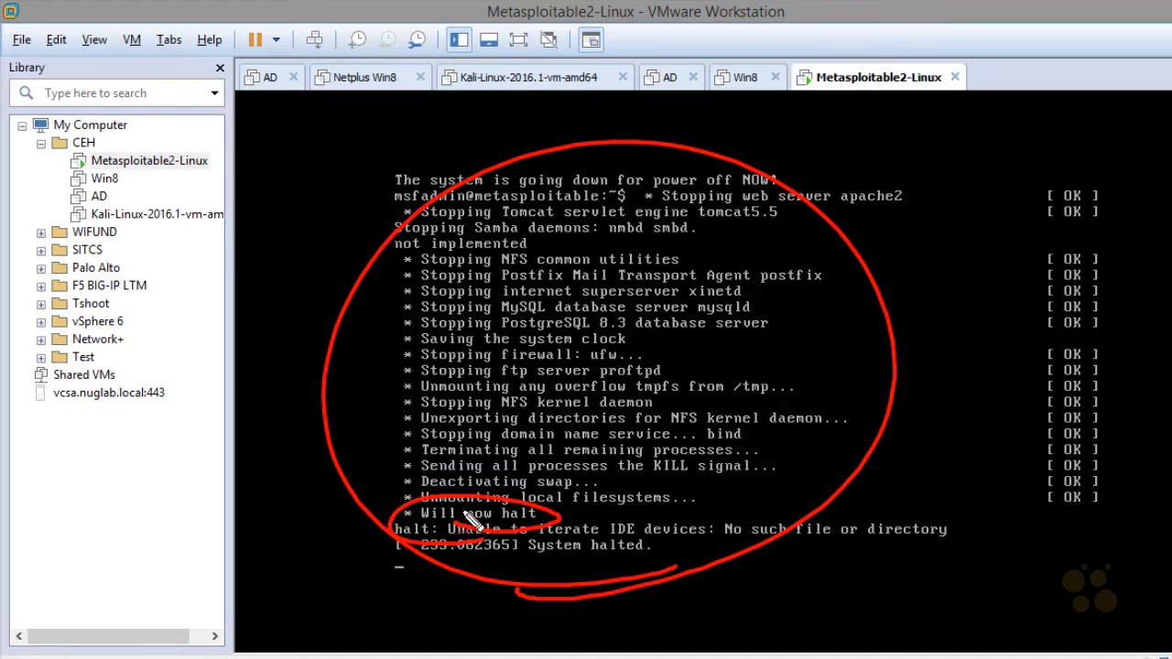
{"action": "mouse_move", "coordinate": [413, 372]}
{"action": "left_mouse_down"}
{"action": "mouse_move", "coordinate": [205, 174]}
{"action": "mouse_move", "coordinate": [137, 189]}
{"action": "mouse_move", "coordinate": [194, 187]}
{"action": "left_mouse_up"}
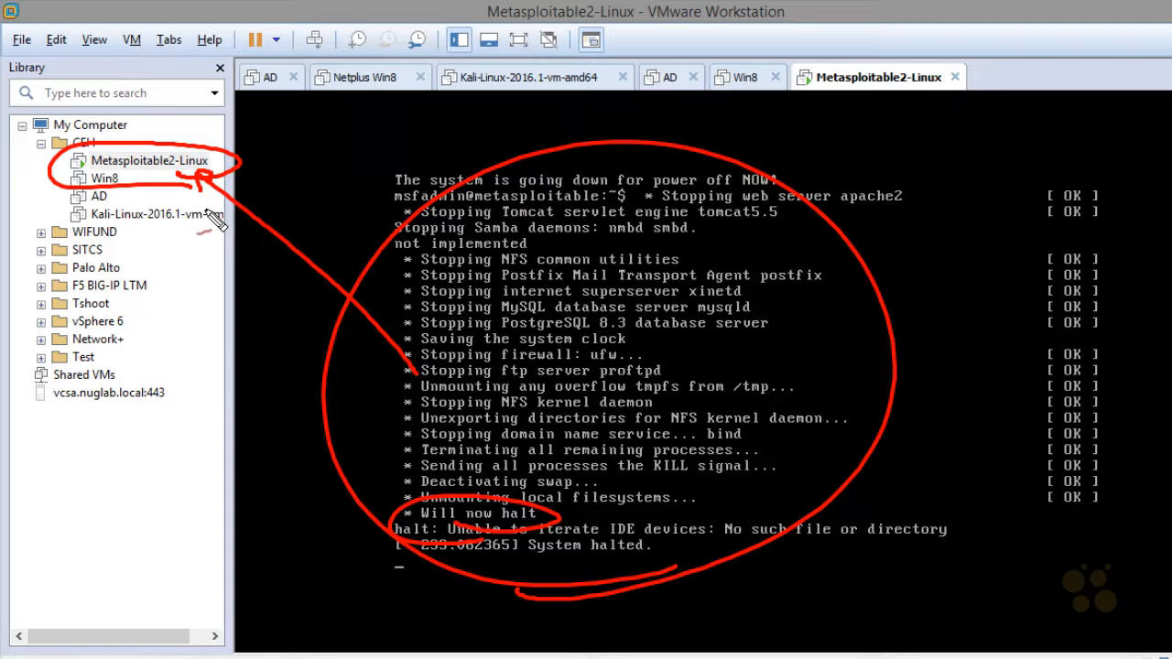
Shut down the halted Metasploitable2-Linux virtual machine through its VMware power options
{"action": "right_click", "coordinate": [127, 169]}
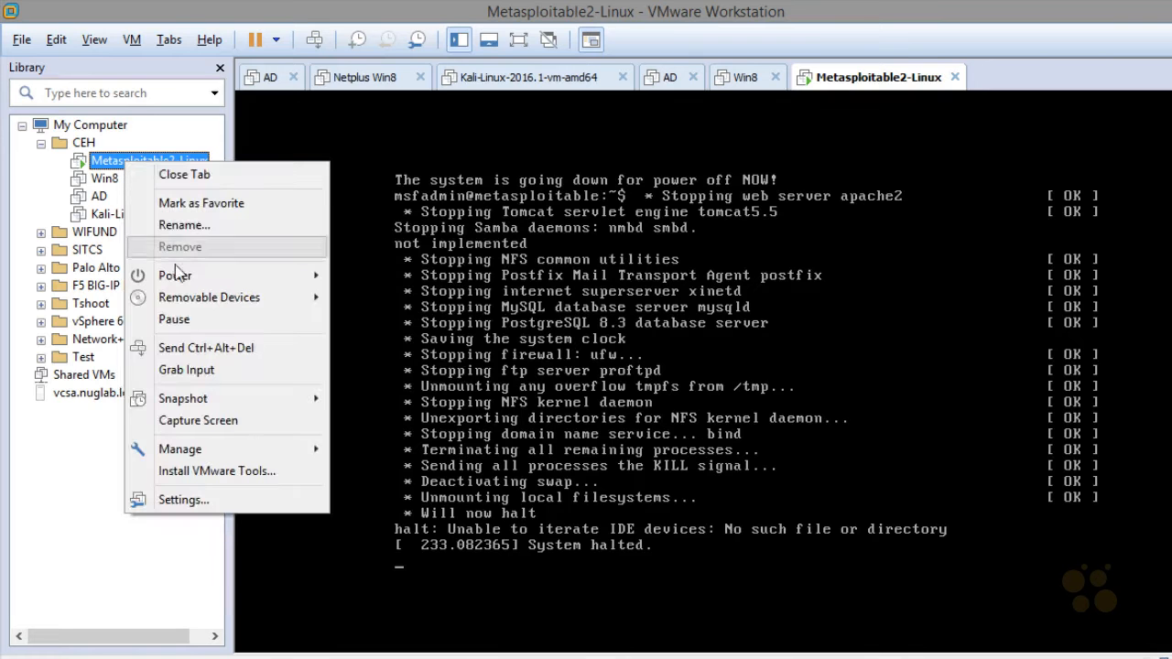
{"action": "mouse_move", "coordinate": [282, 279]}
{"action": "left_click", "coordinate": [404, 298]}
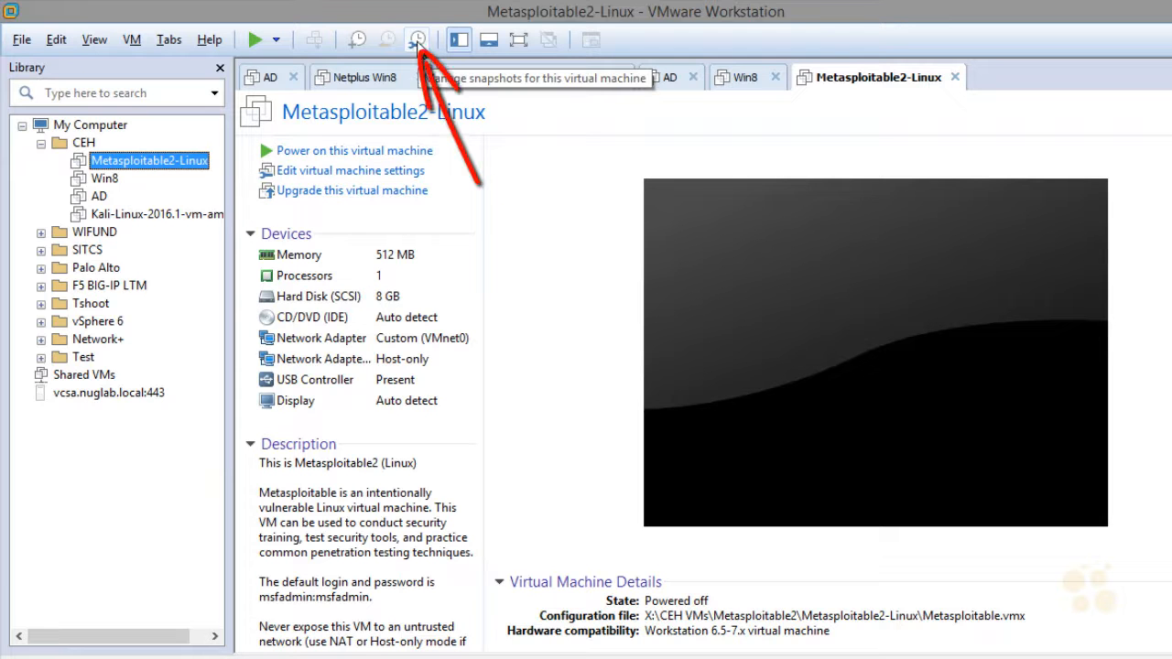
Take a snapshot of Metasploitable2-Linux named "before CEH hacks and attacks" in the Snapshot Manager, select it to check its details, and close the manager
{"action": "right_click", "coordinate": [183, 162]}
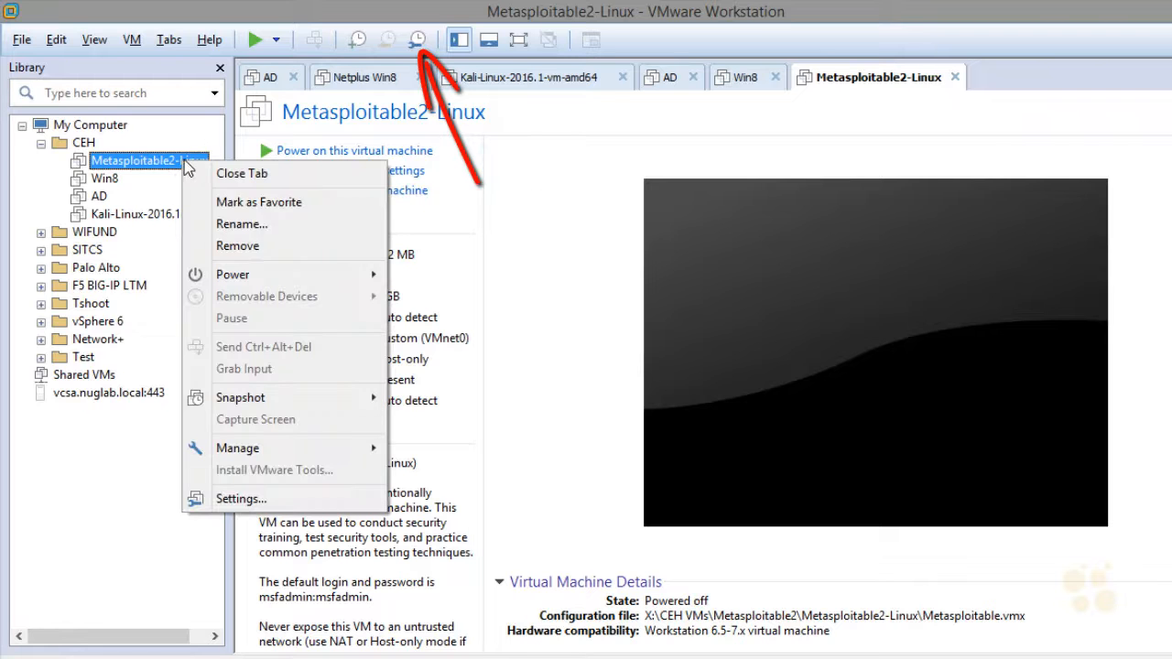
{"action": "mouse_move", "coordinate": [335, 400]}
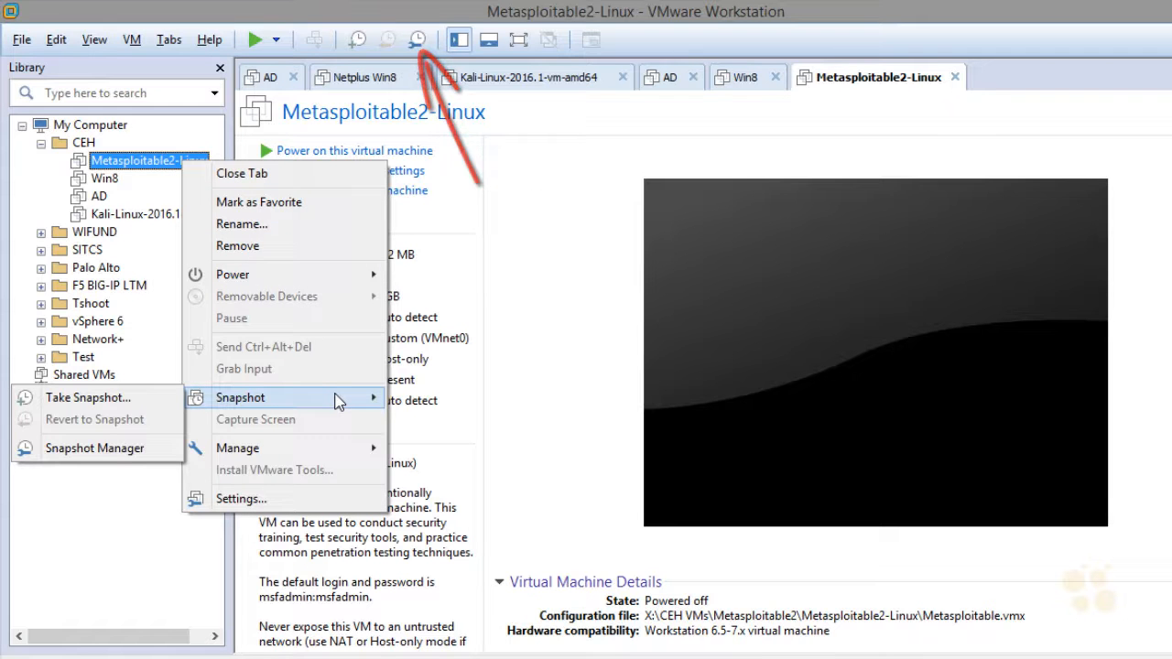
{"action": "left_click", "coordinate": [78, 449]}
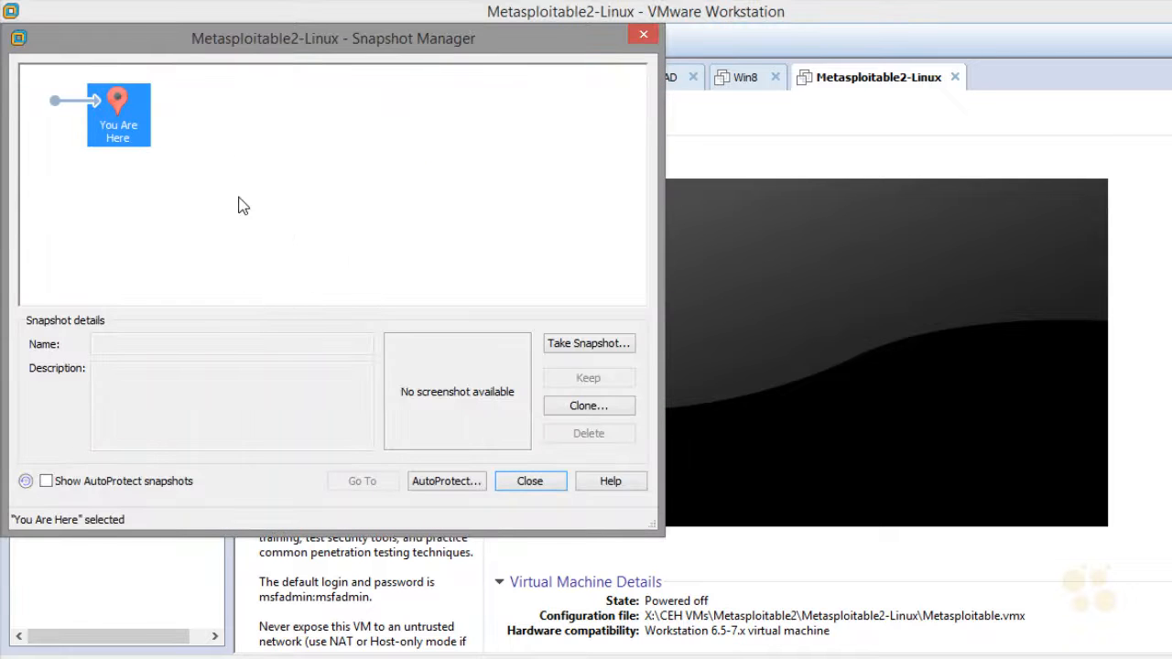
{"action": "left_click", "coordinate": [569, 348]}
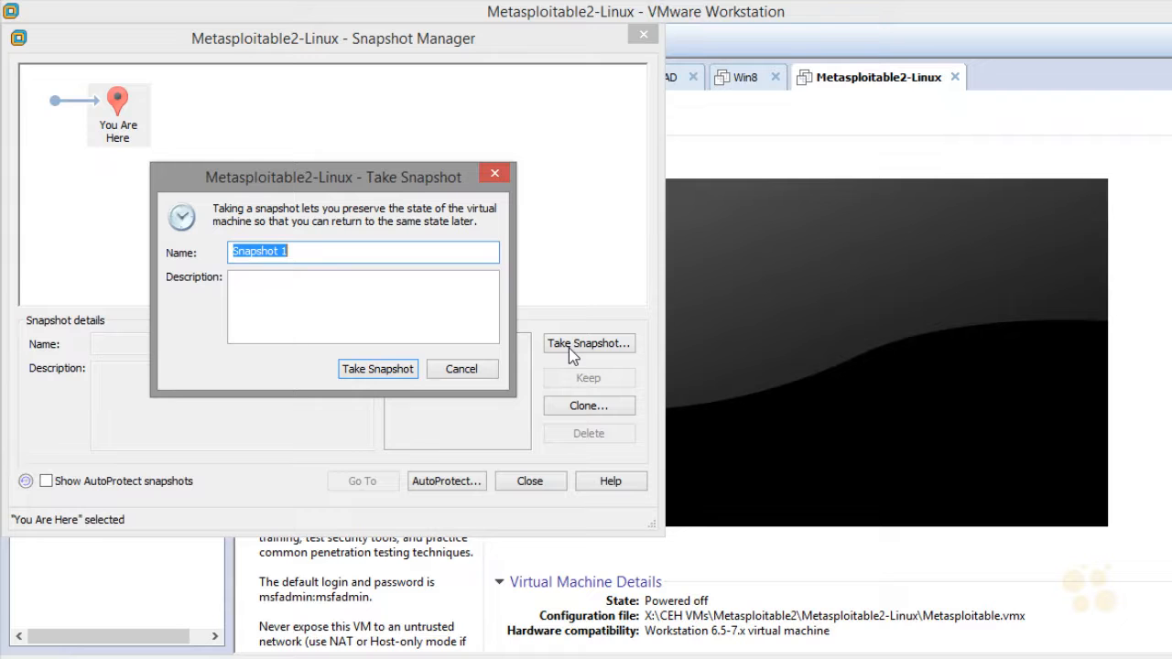
{"action": "type", "text": "before CEH hacks and attacks"}
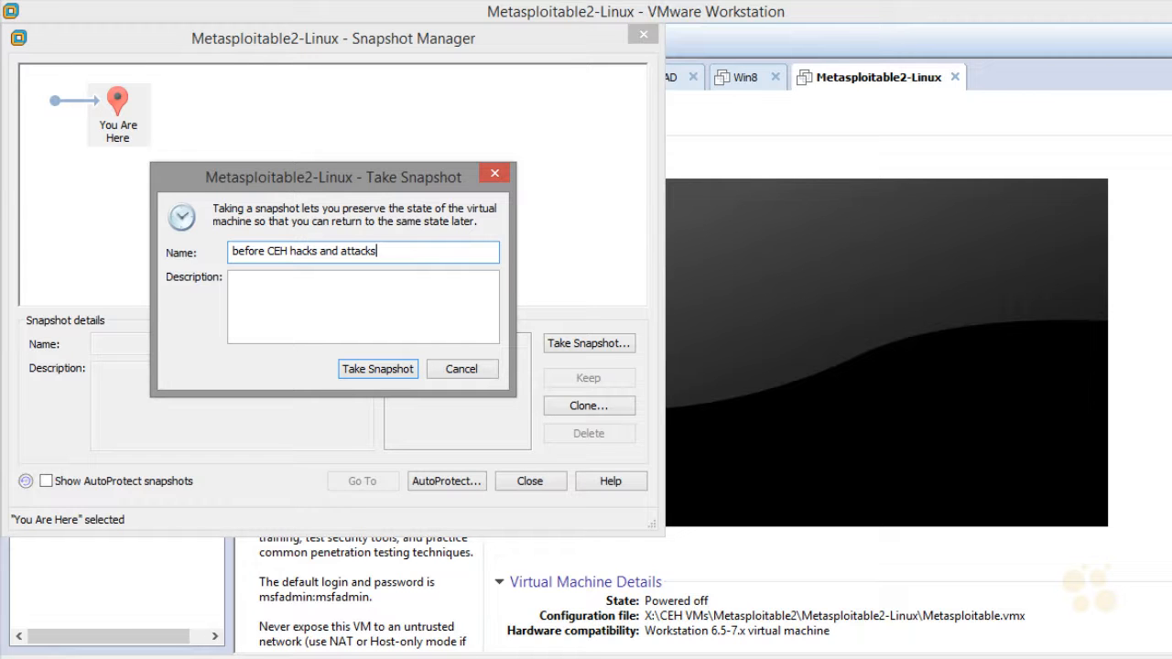
{"action": "left_click", "coordinate": [370, 371]}
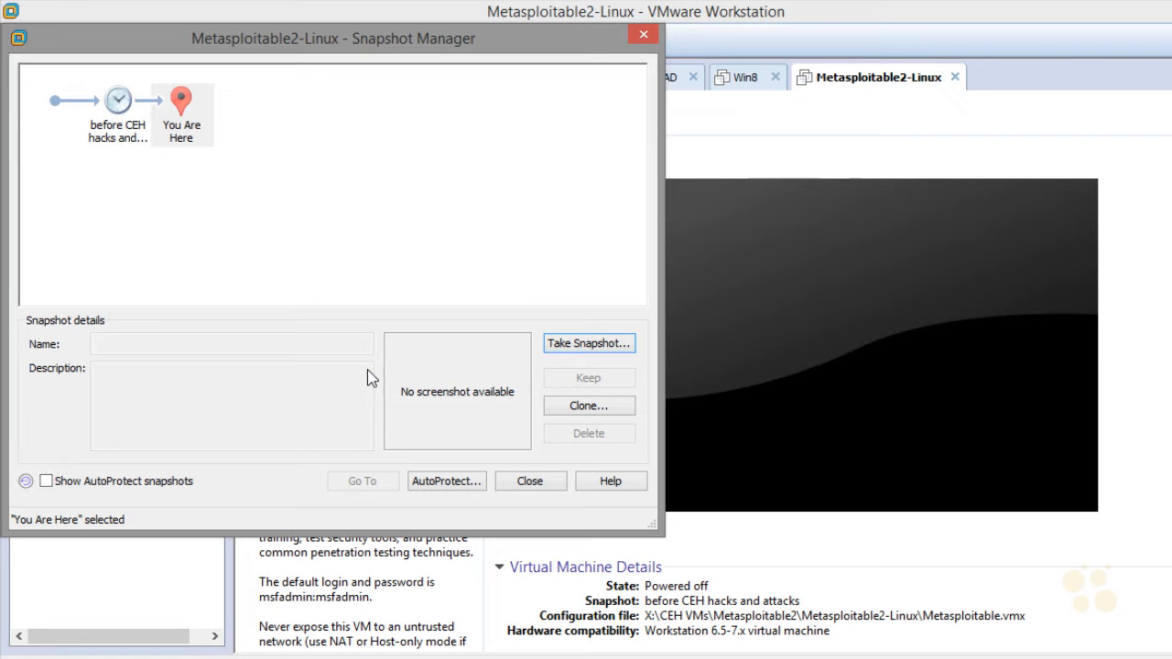
{"action": "left_click", "coordinate": [119, 121]}
{"action": "left_click", "coordinate": [528, 482]}
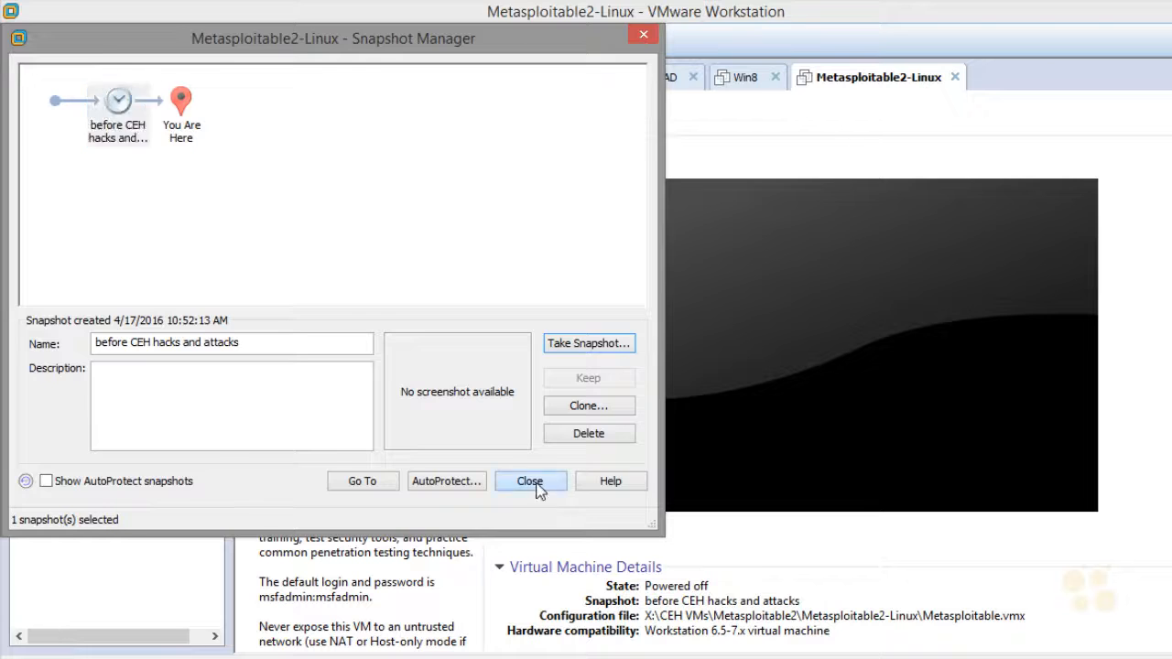